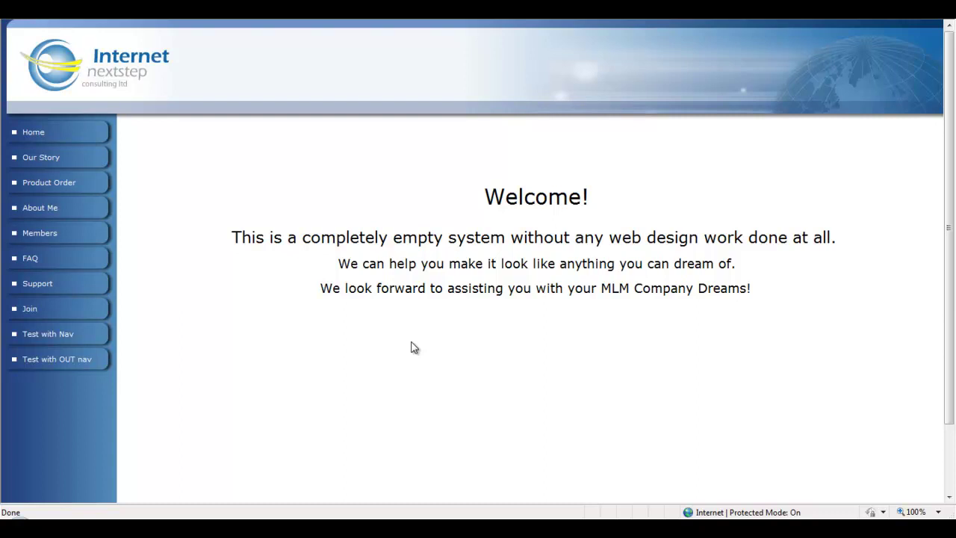
left_click(30, 313)
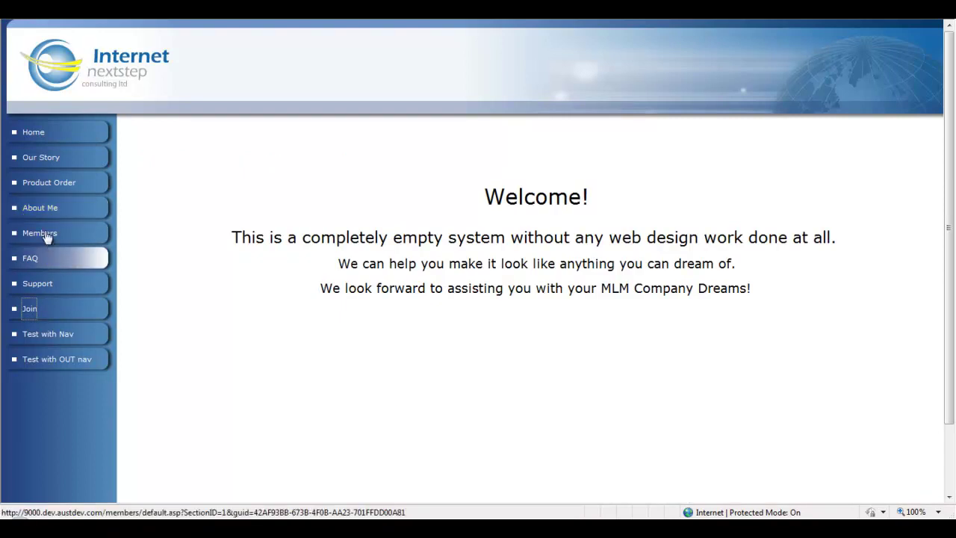
left_click(42, 233)
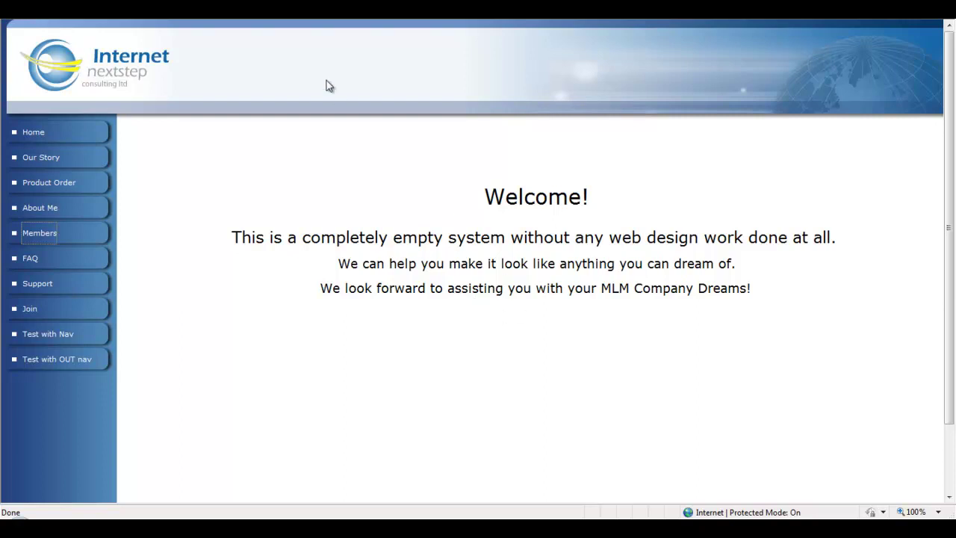
Switch to the admin site and open the Prospect section's Home page for editing in the Menu/Web Editor.
left_click(255, 20)
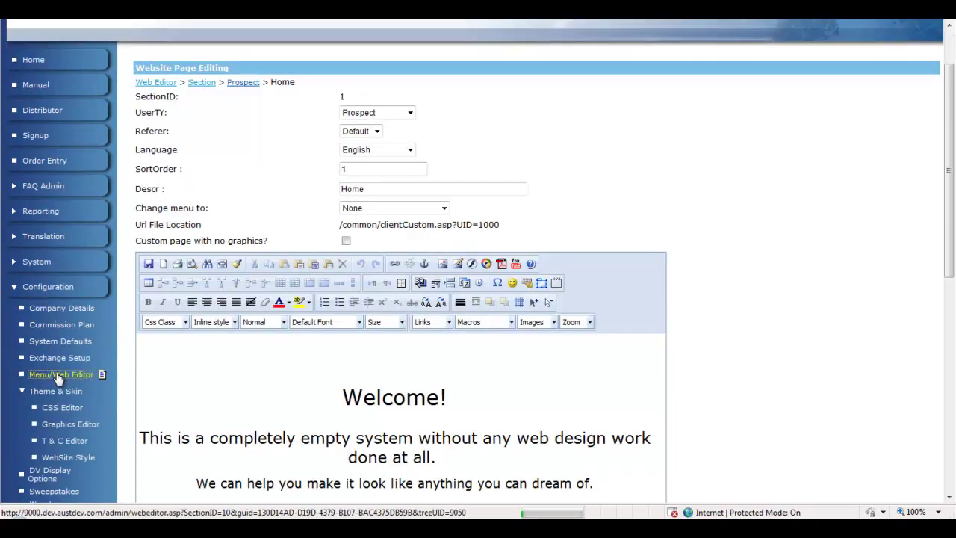
left_click(59, 377)
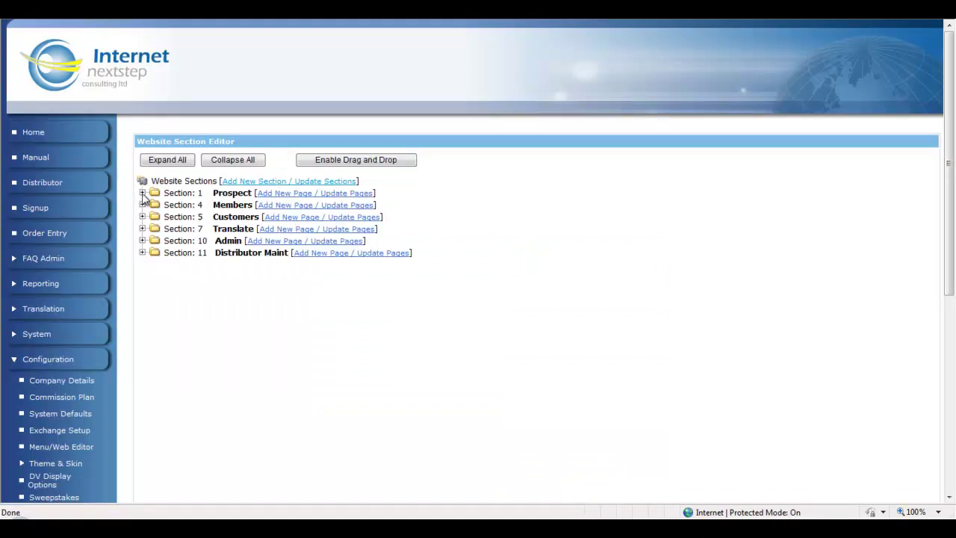
left_click(142, 193)
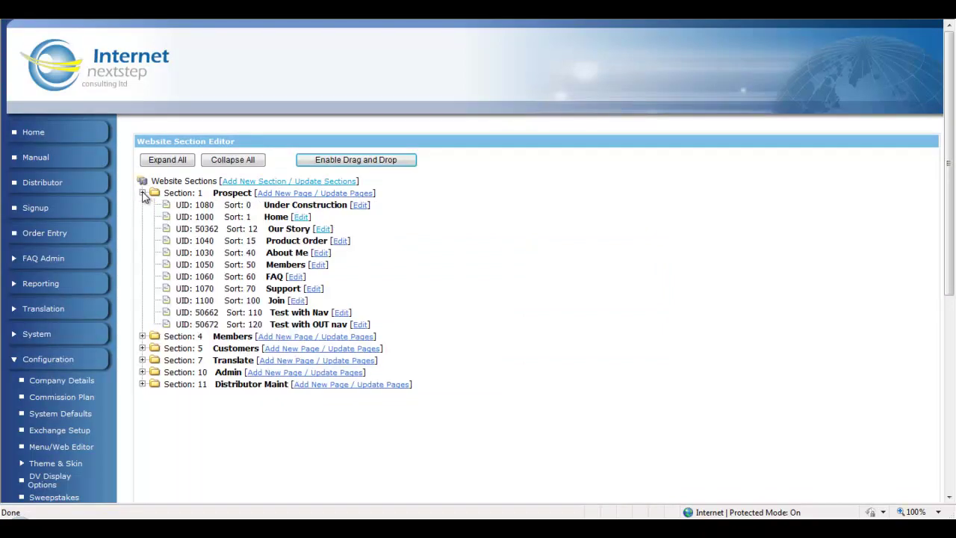
left_click(301, 218)
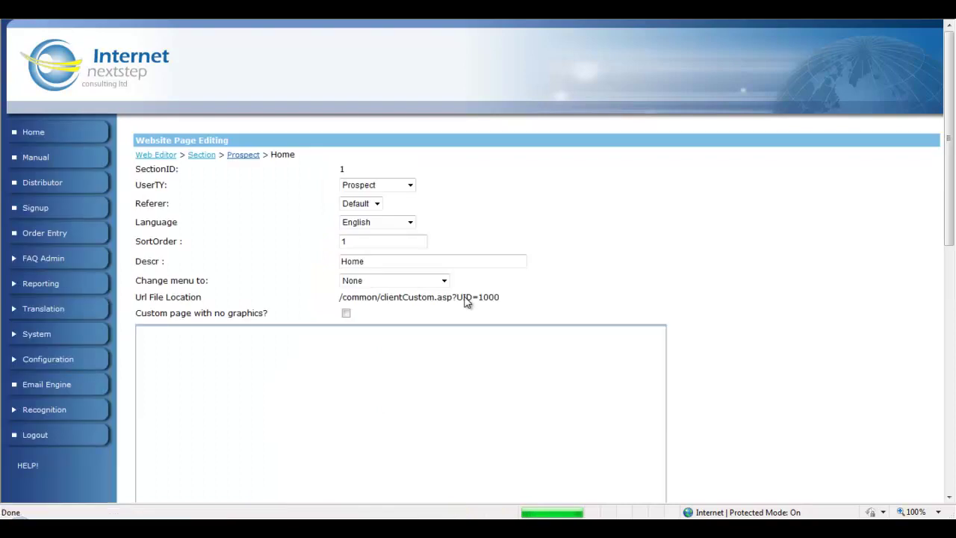
Add two lines below the welcome text: "This is a Link to the Login Page" and "This is a link to the Join Page.".
scroll(274, 260, "down", 5)
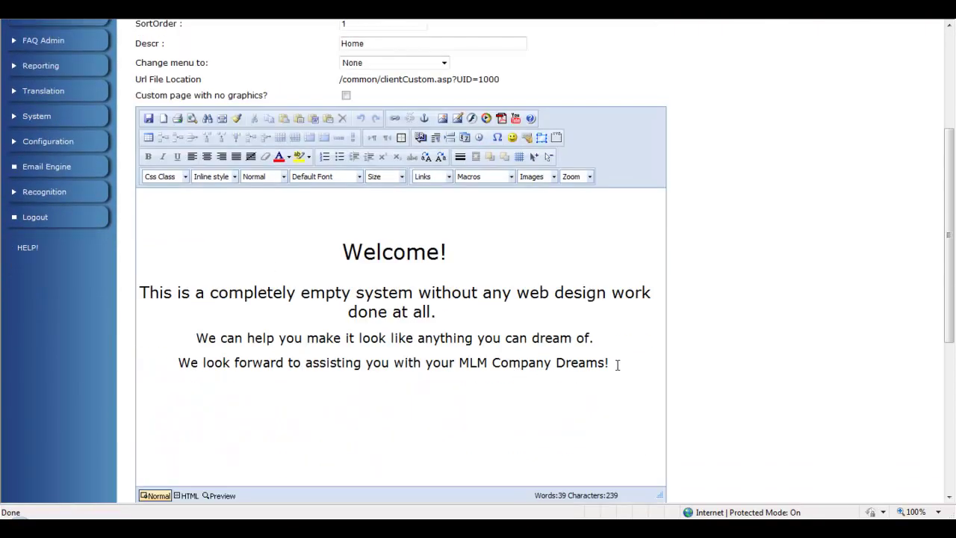
left_click(619, 365)
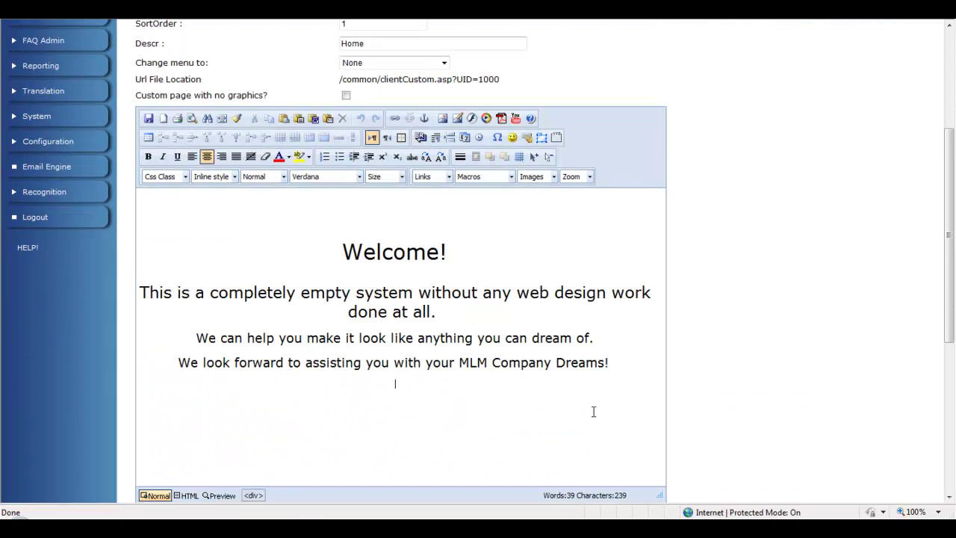
type("This is a Link to the Login Page")
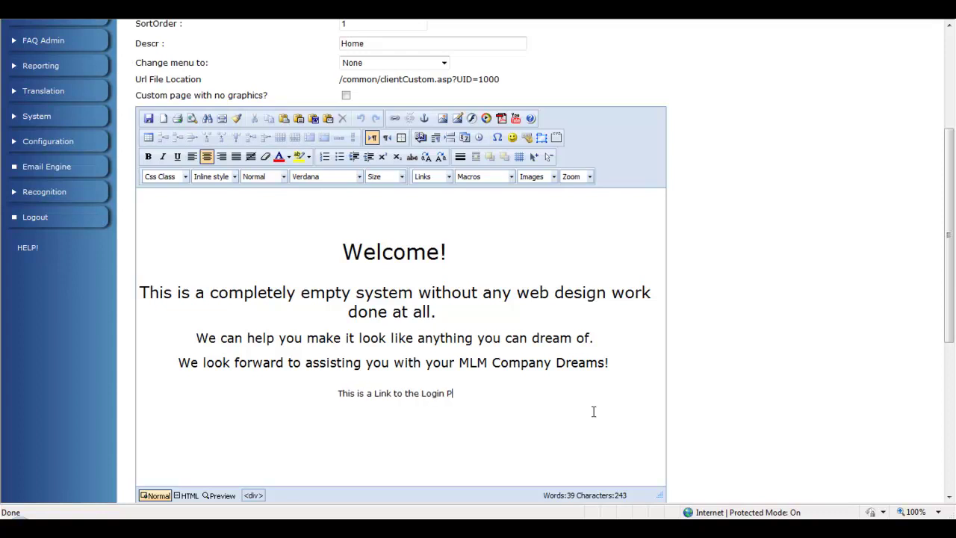
type("This is a link to the Join page.")
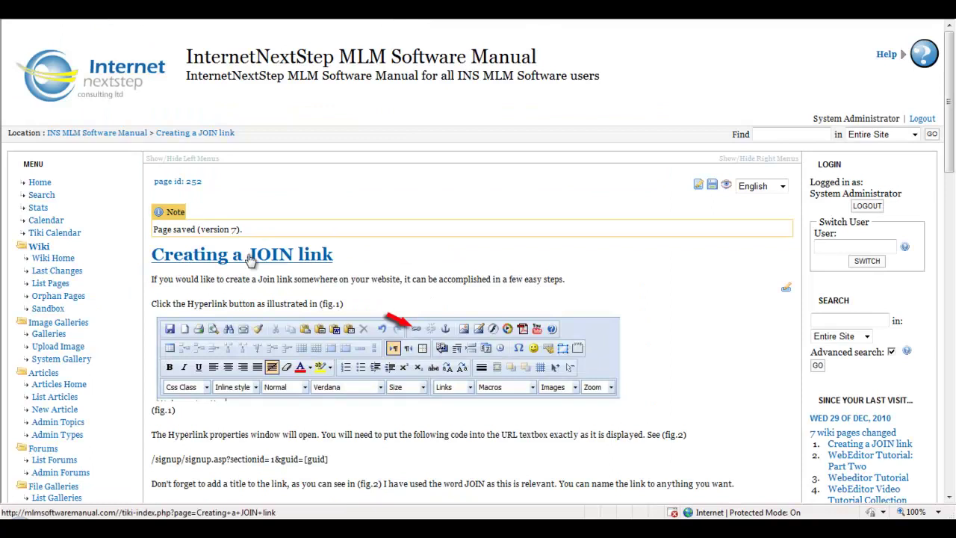
In the MLM Software Manual, enter "join link" as the search text and review the instructions for Join and Members Login links.
left_click(784, 136)
type("join")
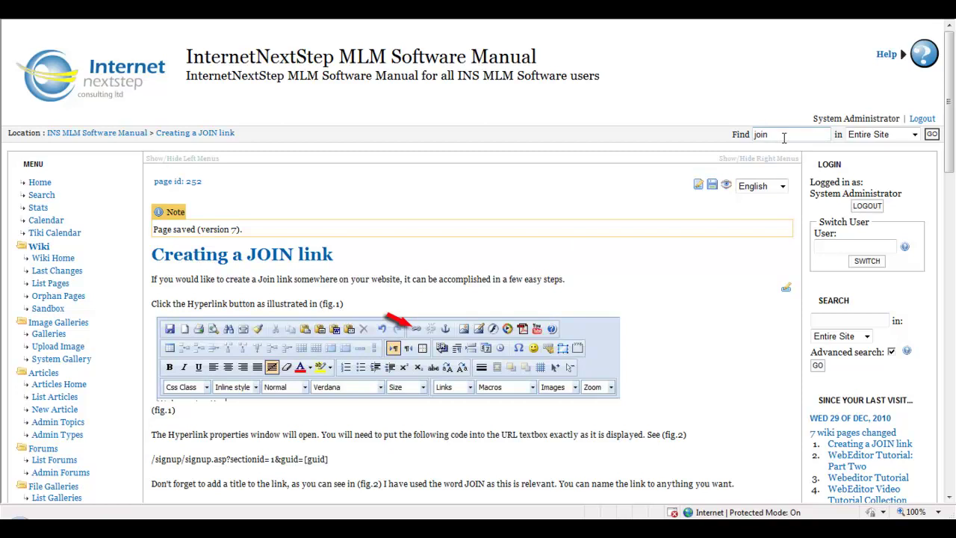
type(" link")
scroll(375, 266, "down", 10)
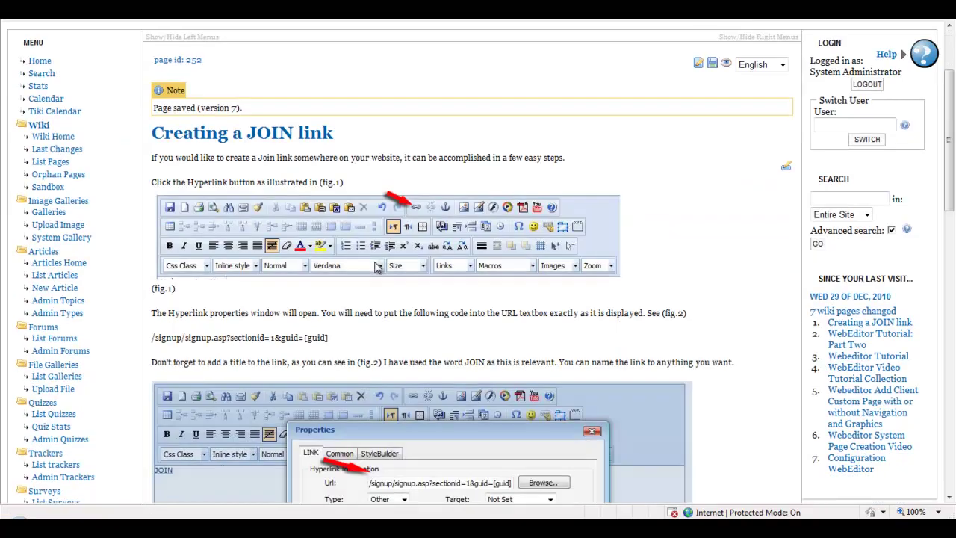
scroll(375, 284, "down", 1)
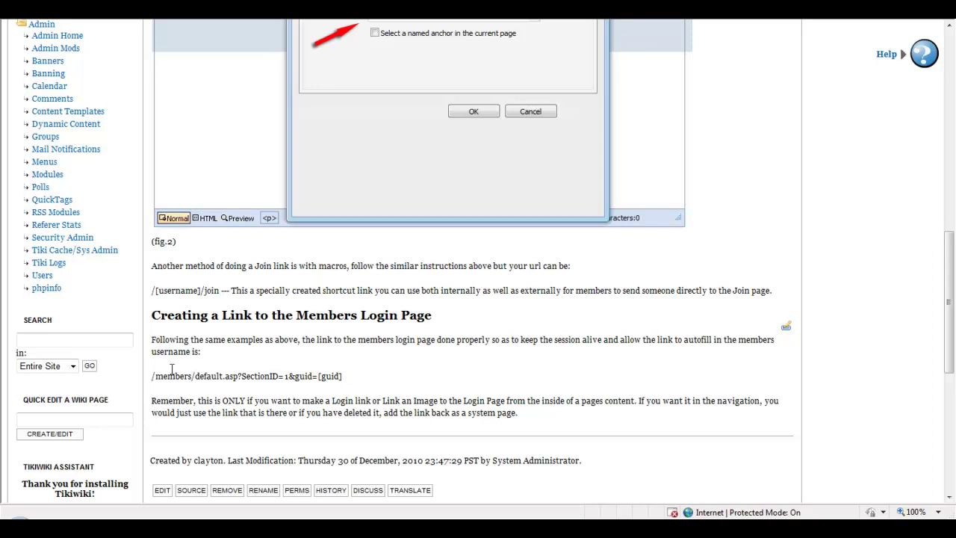
scroll(441, 365, "up", 5)
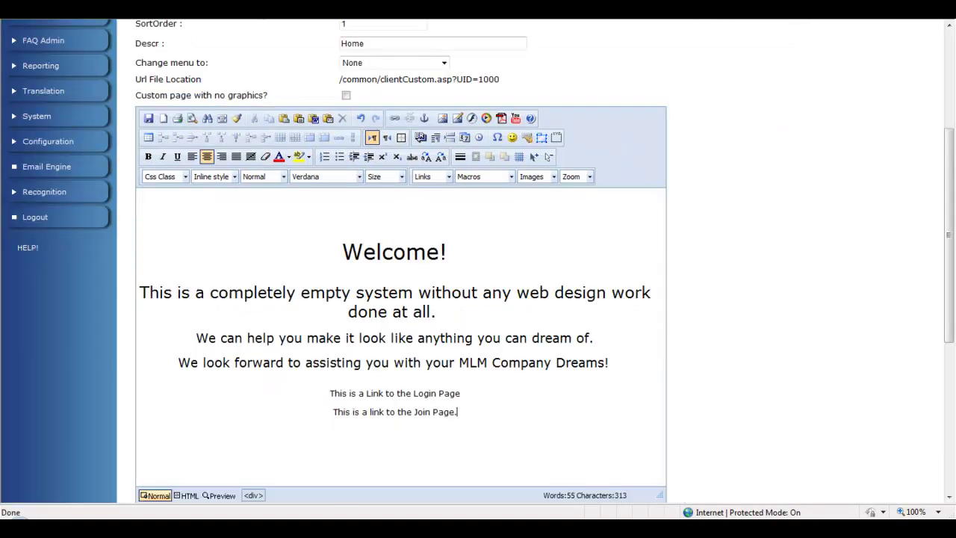
Link the "This is a Link to the Login Page" line to the manual's /members/default.asp?SectionID=1&guid=[guid] URL and add a paragraph break after it.
triple_click(330, 393)
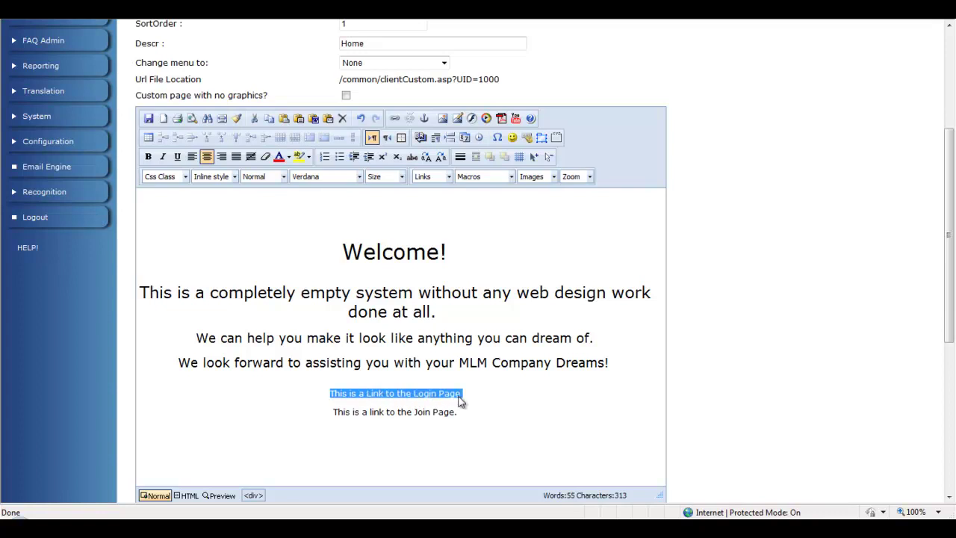
left_click(395, 118)
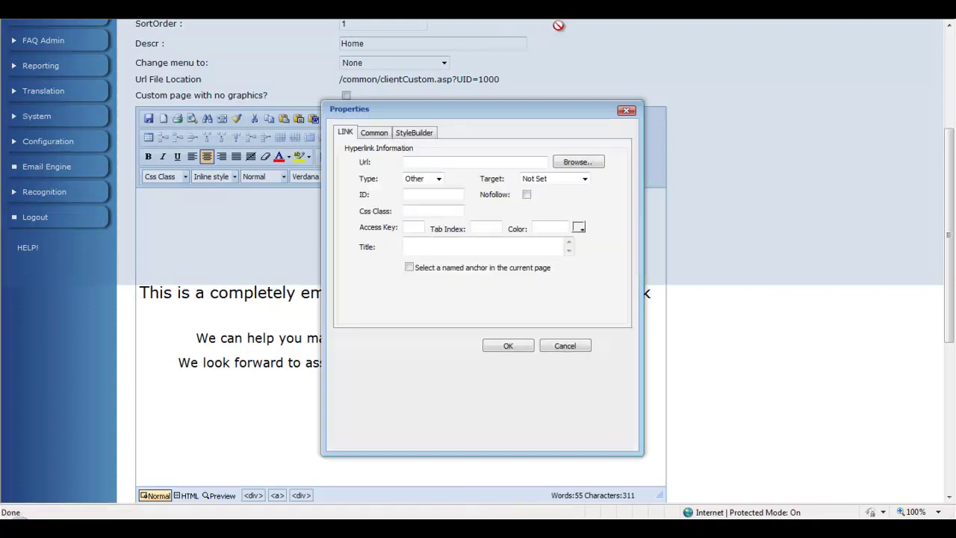
left_click(443, 161)
left_click_drag(456, 113, 620, 114)
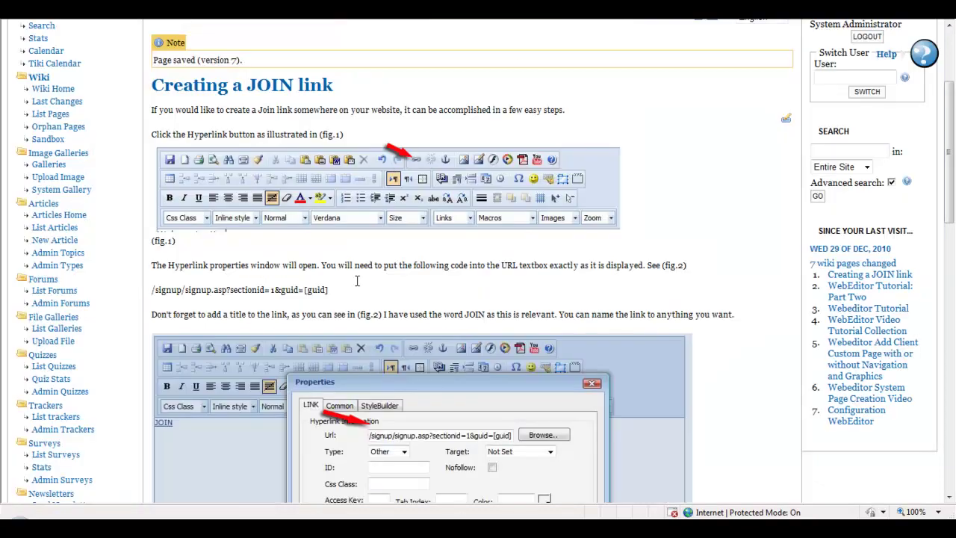
scroll(357, 281, "down", 7)
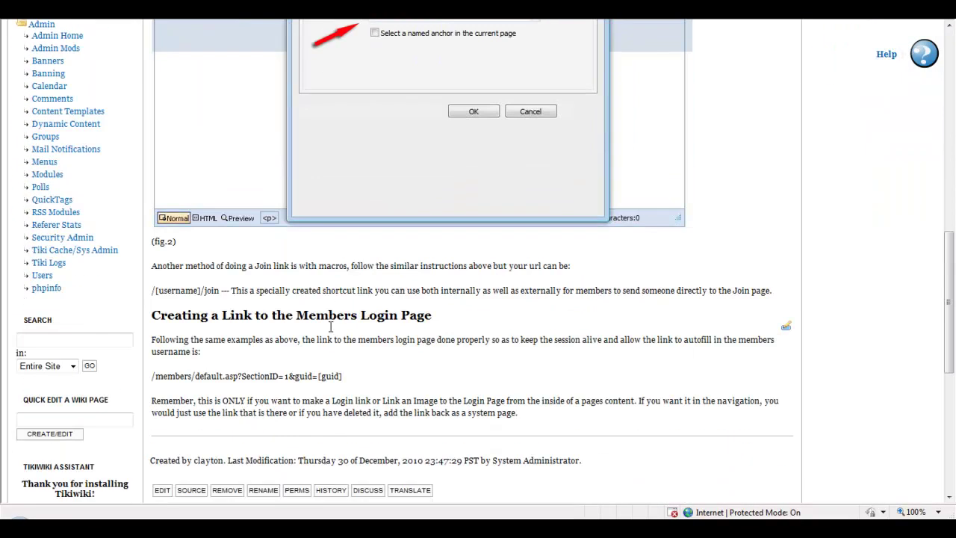
left_click_drag(346, 377, 150, 378)
key("ctrl+c")
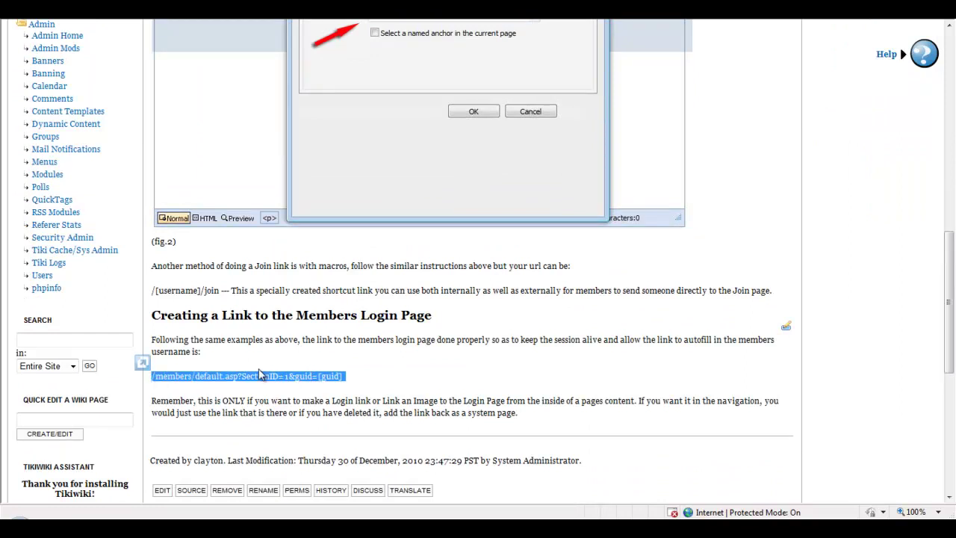
left_click(263, 19)
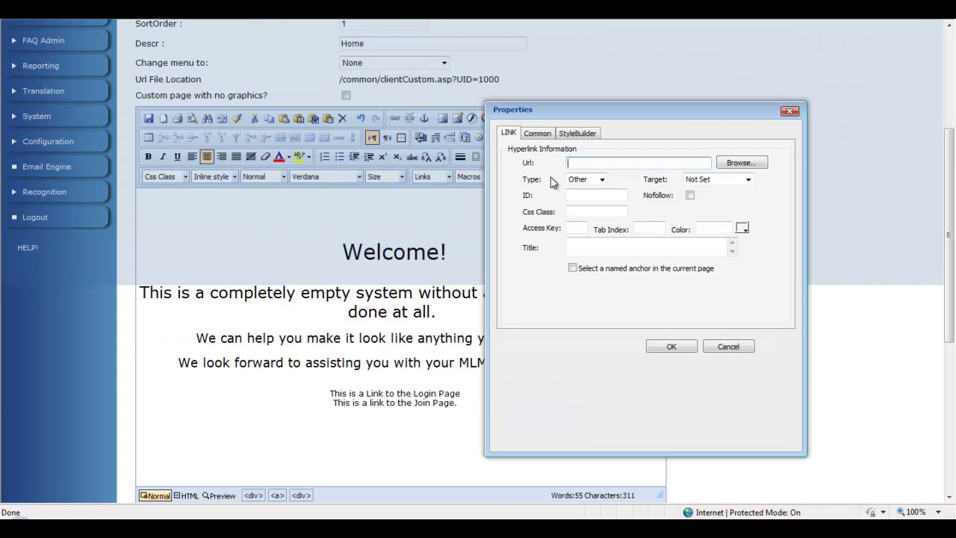
key("ctrl+v")
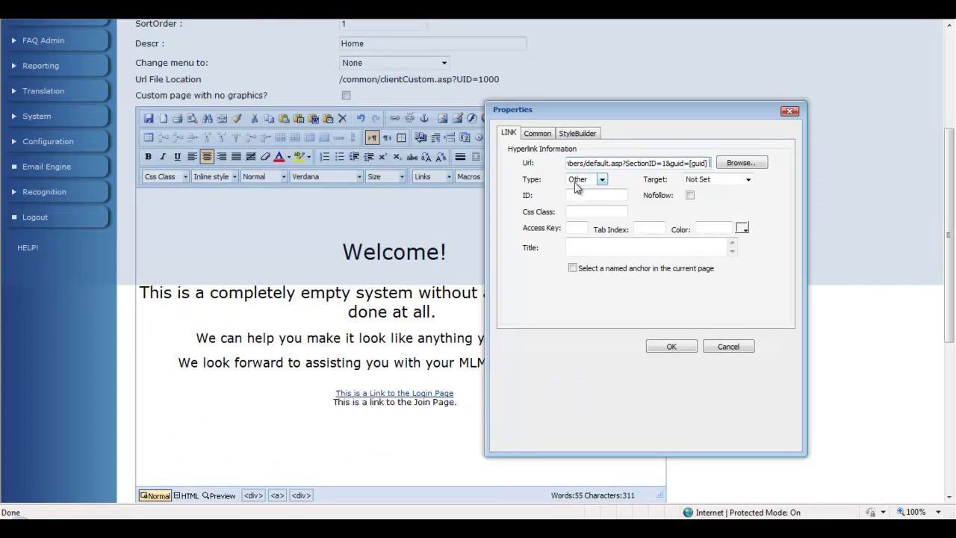
left_click(670, 349)
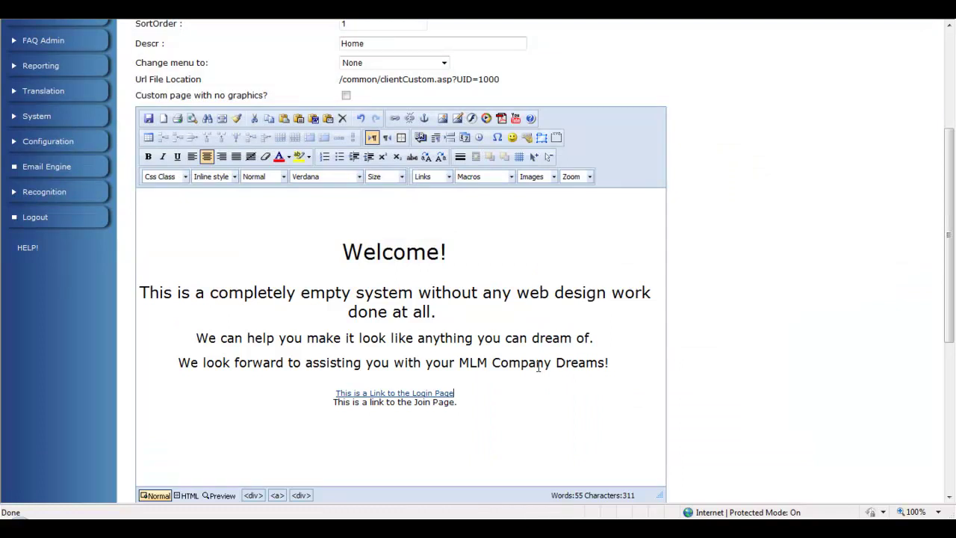
key("Return")
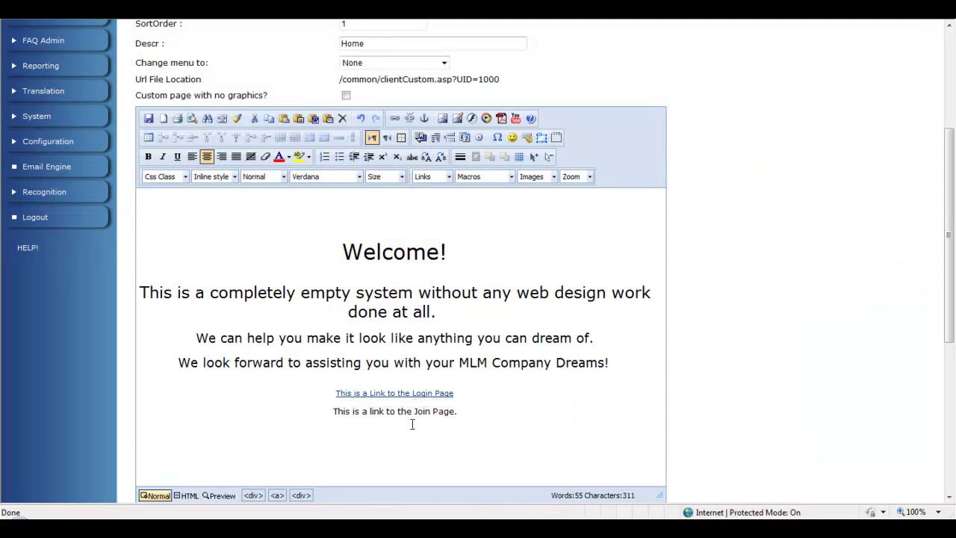
Open hyperlink properties for the "This is a link to the Join Page" text and copy the /[username]/join shortcut from the manual.
left_click_drag(333, 413, 451, 413)
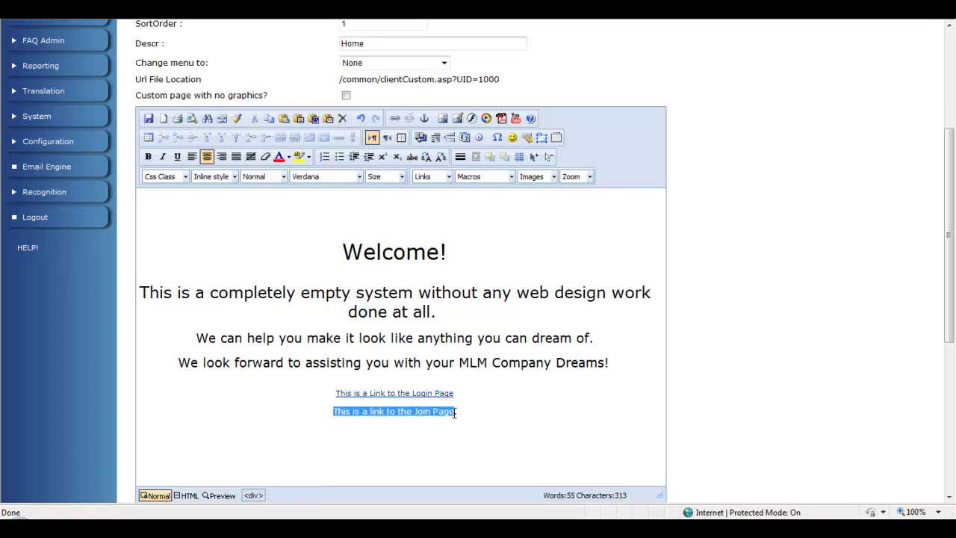
left_click(395, 119)
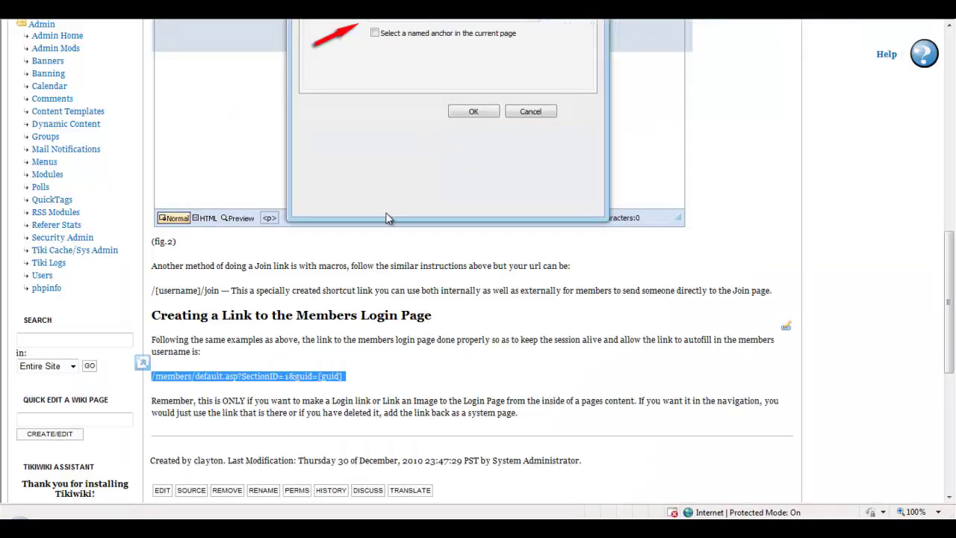
scroll(394, 247, "up", 1)
scroll(394, 246, "up", 5)
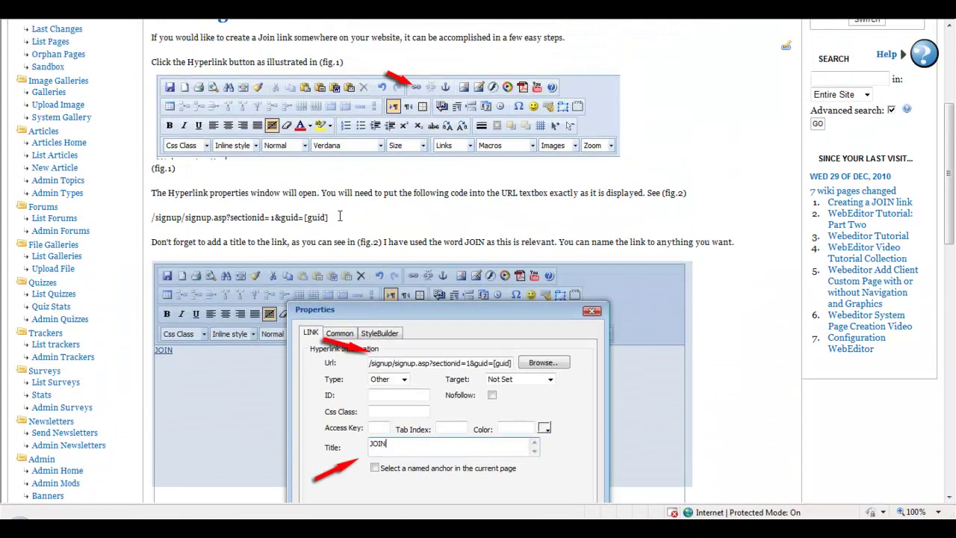
scroll(353, 217, "up", 3)
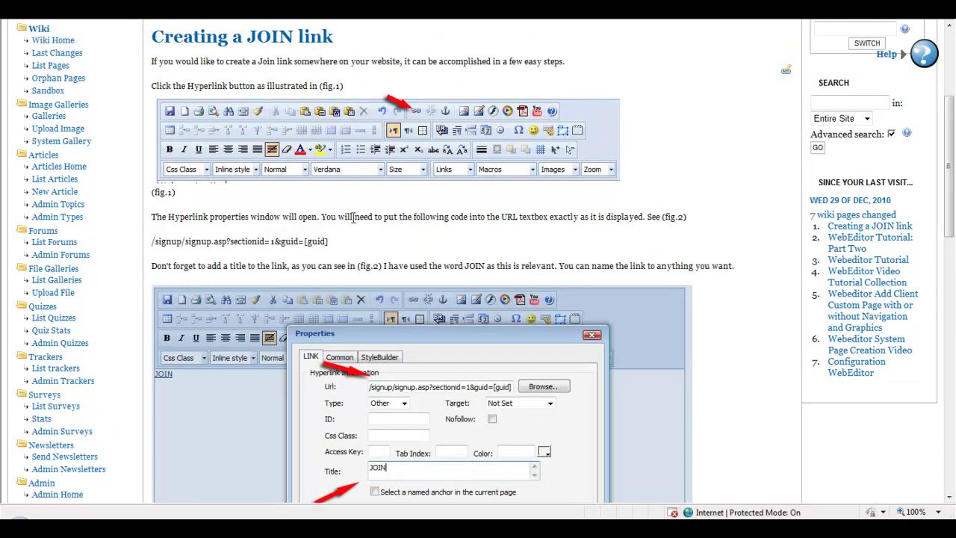
scroll(355, 220, "down", 4)
scroll(355, 221, "down", 5)
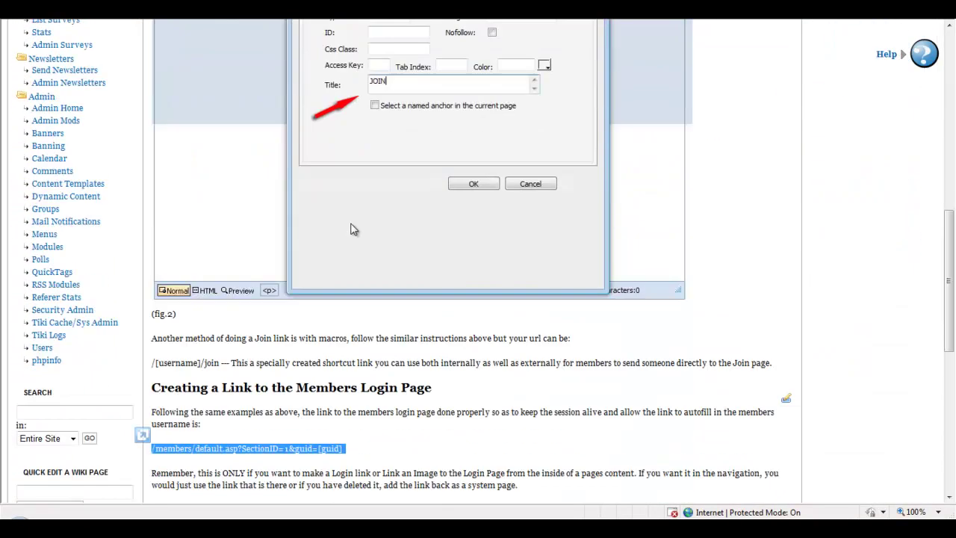
scroll(269, 246, "up", 5)
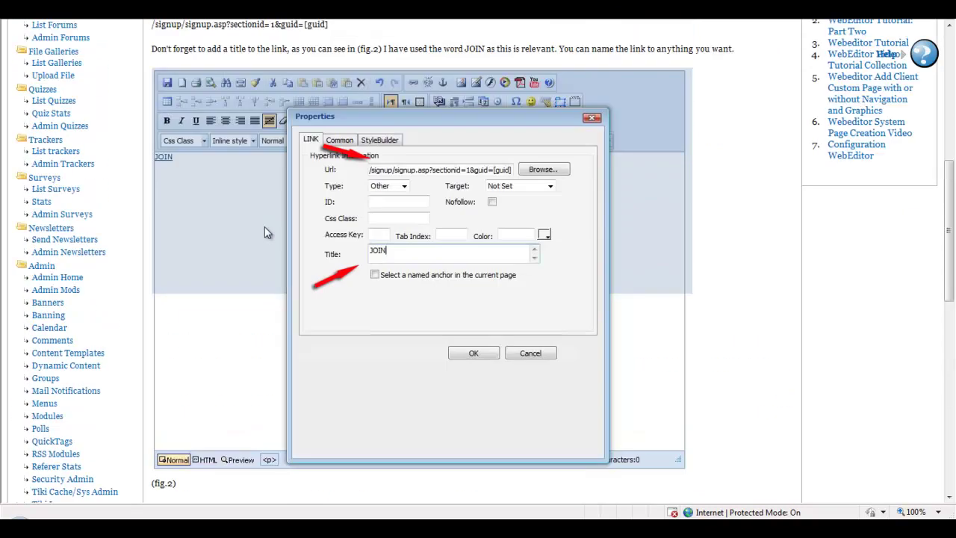
left_click_drag(152, 169, 341, 171)
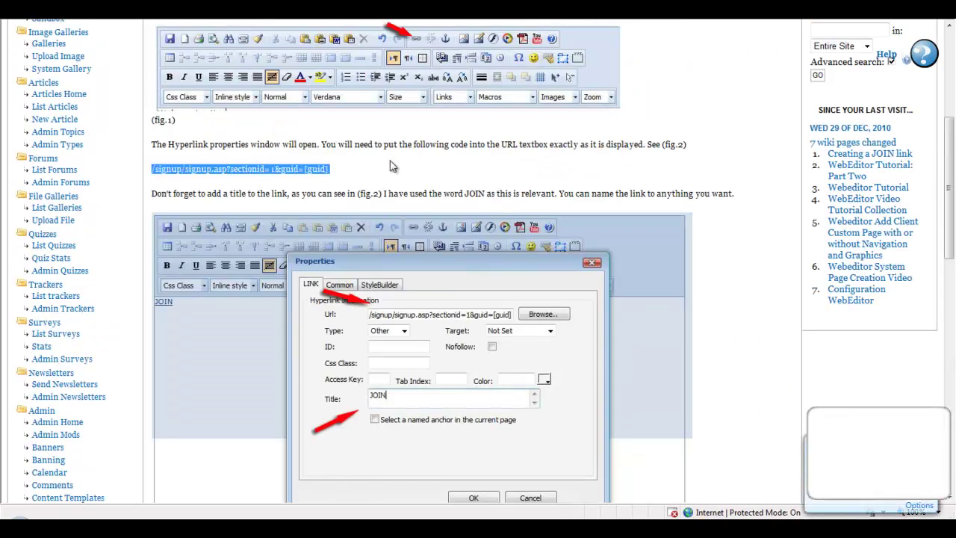
scroll(389, 160, "down", 5)
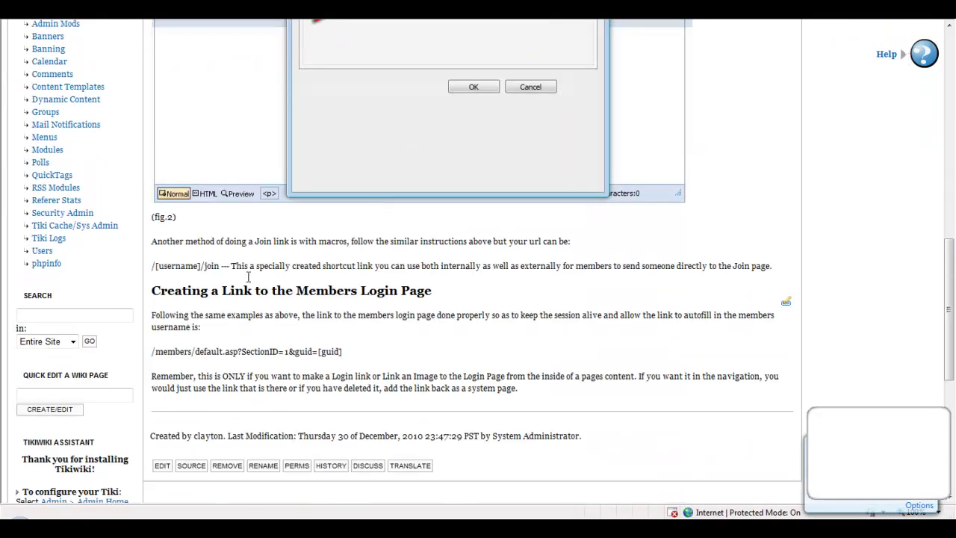
left_click_drag(218, 265, 151, 269)
key("ctrl+c")
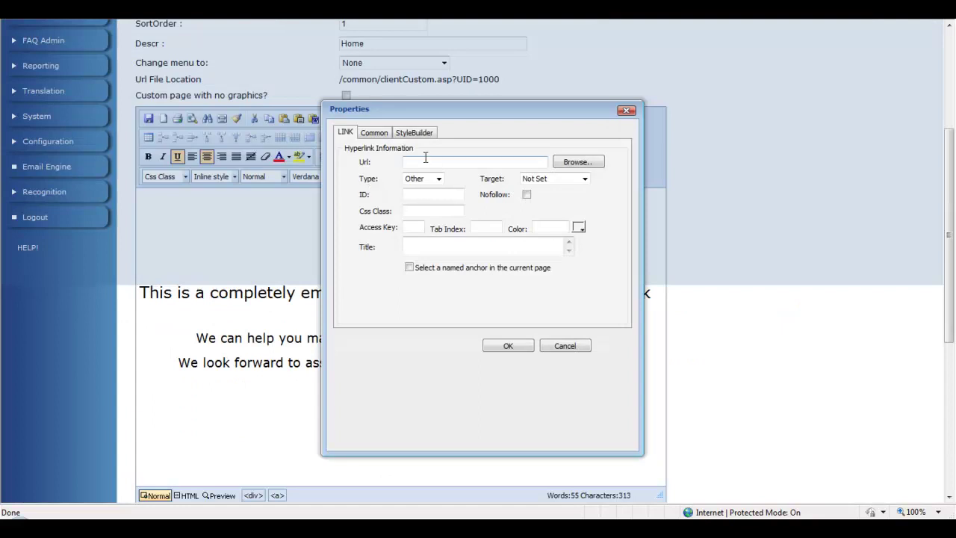
Apply /[username]/join as the hyperlink URL of the Join Page text.
left_click(426, 160)
key("ctrl+v")
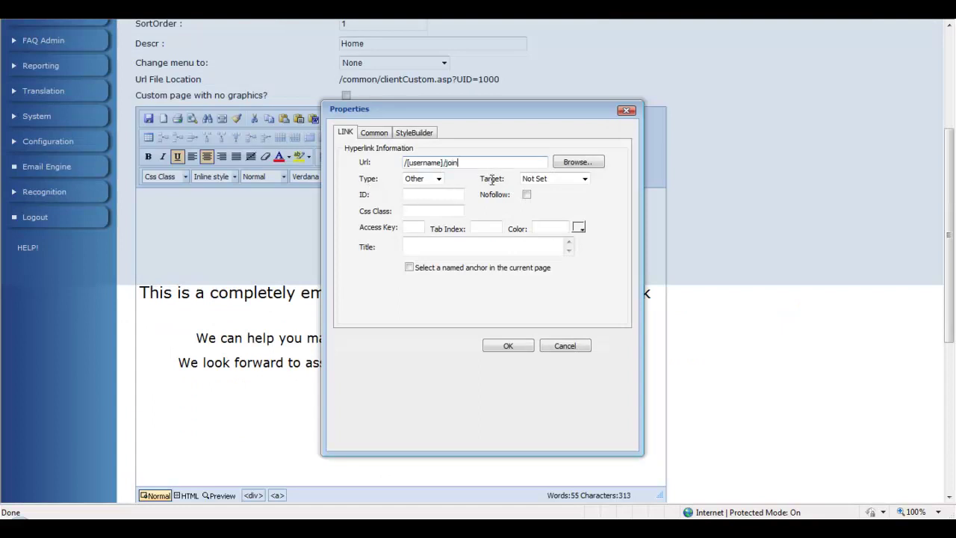
left_click(508, 346)
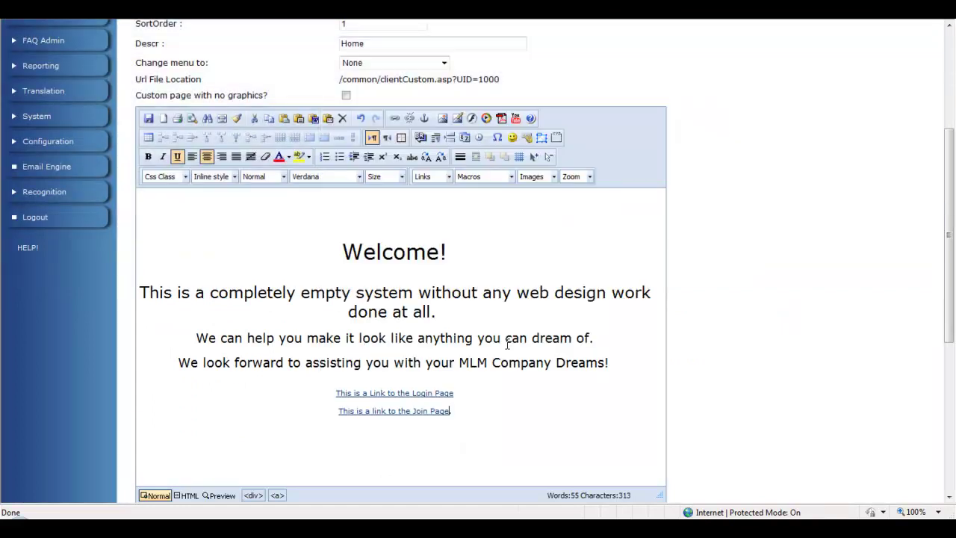
scroll(506, 396, "down", 3)
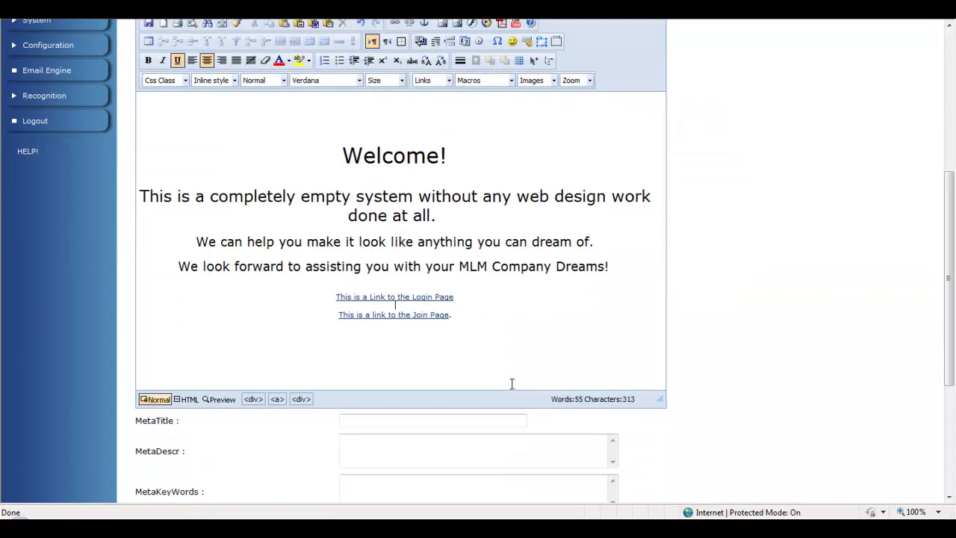
Save the Home page content and test the Login Page and Join Page links on the public site.
scroll(273, 453, "down", 5)
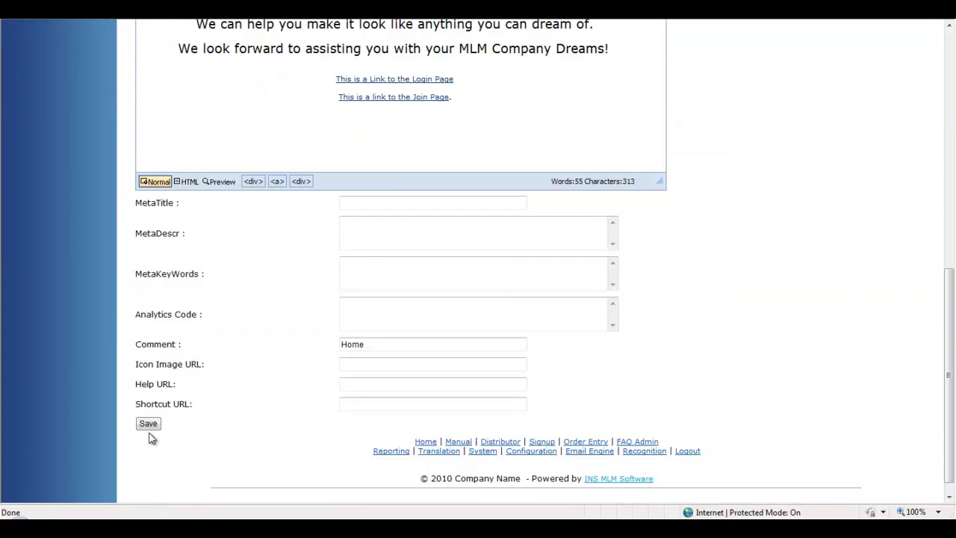
left_click(149, 425)
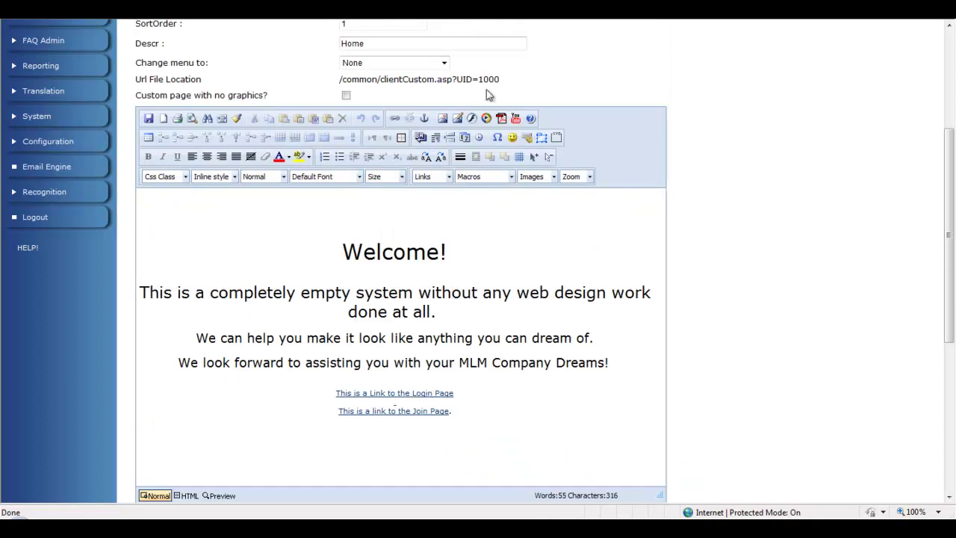
left_click(470, 19)
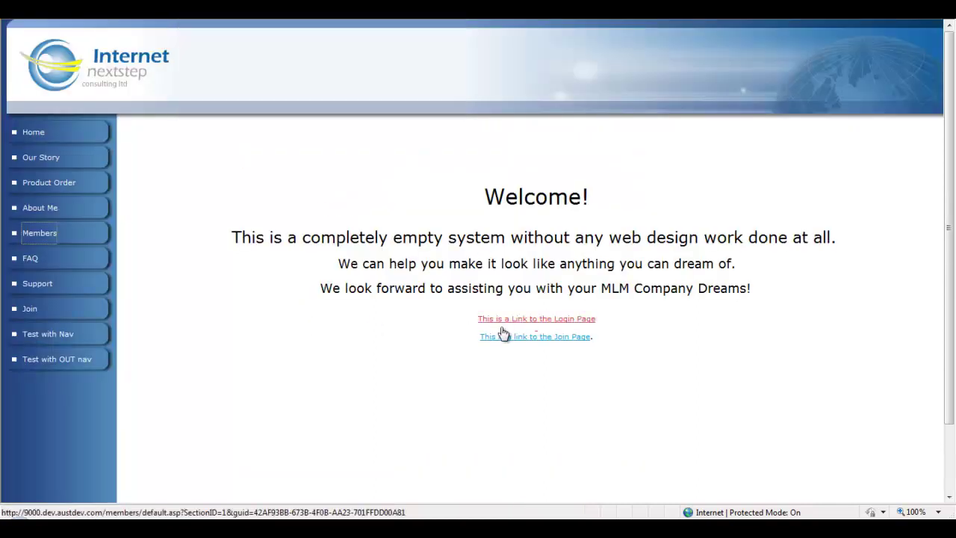
left_click(521, 323)
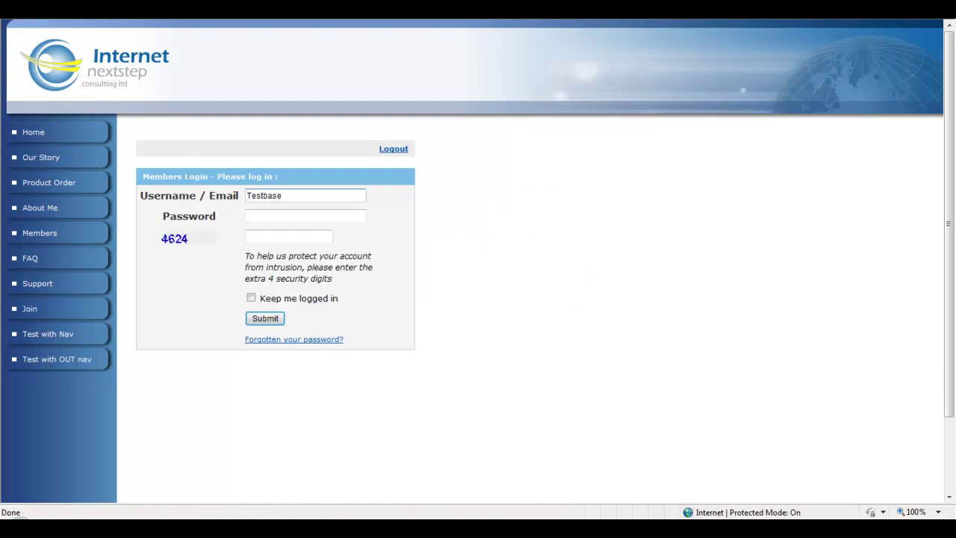
key("alt+Left")
left_click(536, 337)
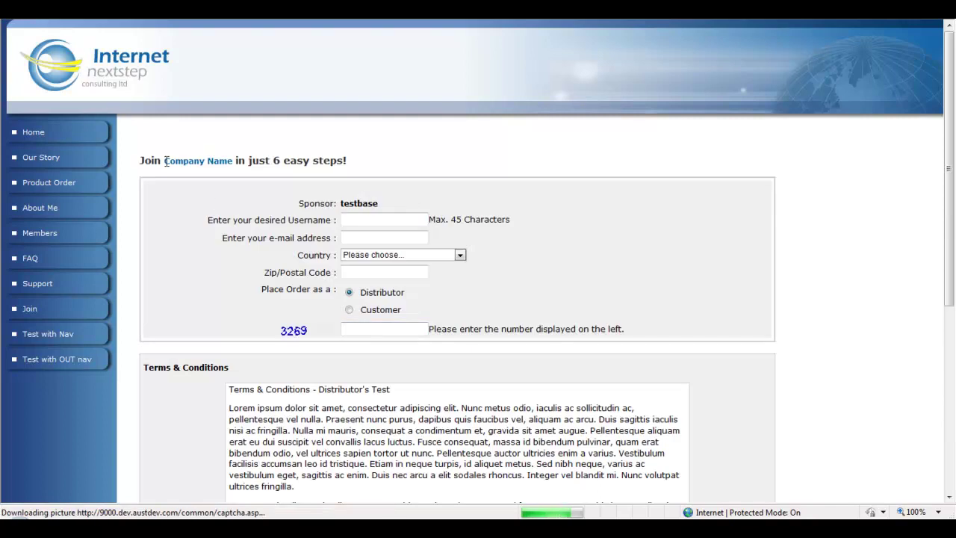
key("alt+Left")
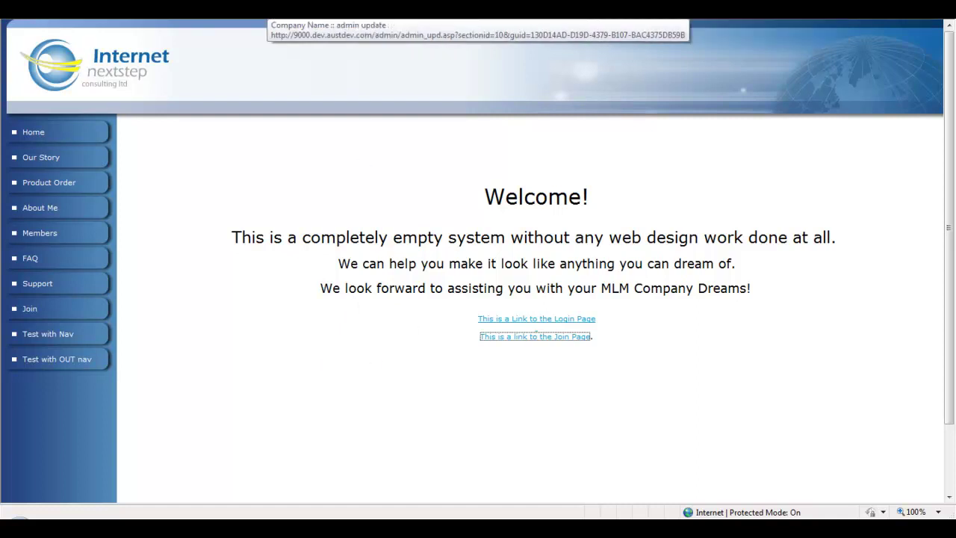
Return to the site administration, open the system's File Upload manager and check the address of the current folder.
left_click(341, 18)
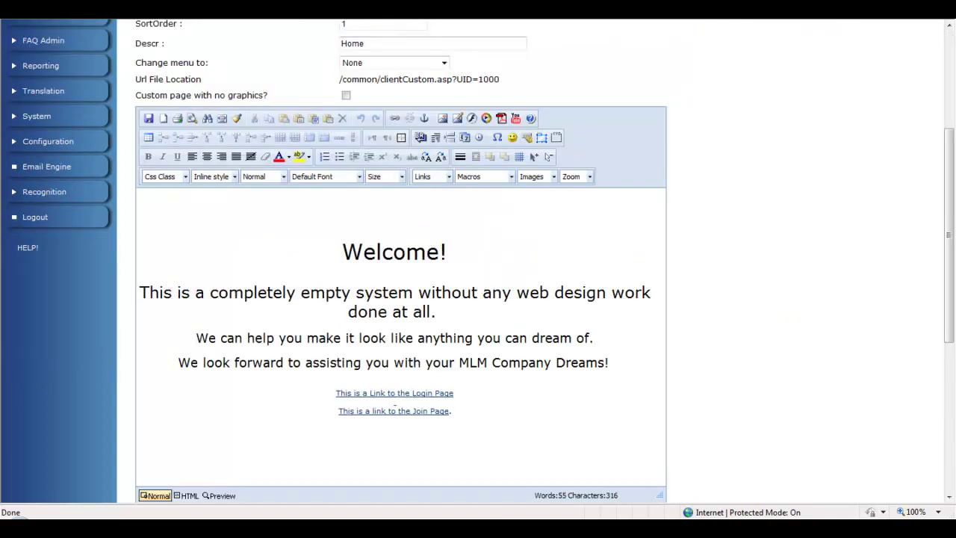
left_click(14, 119)
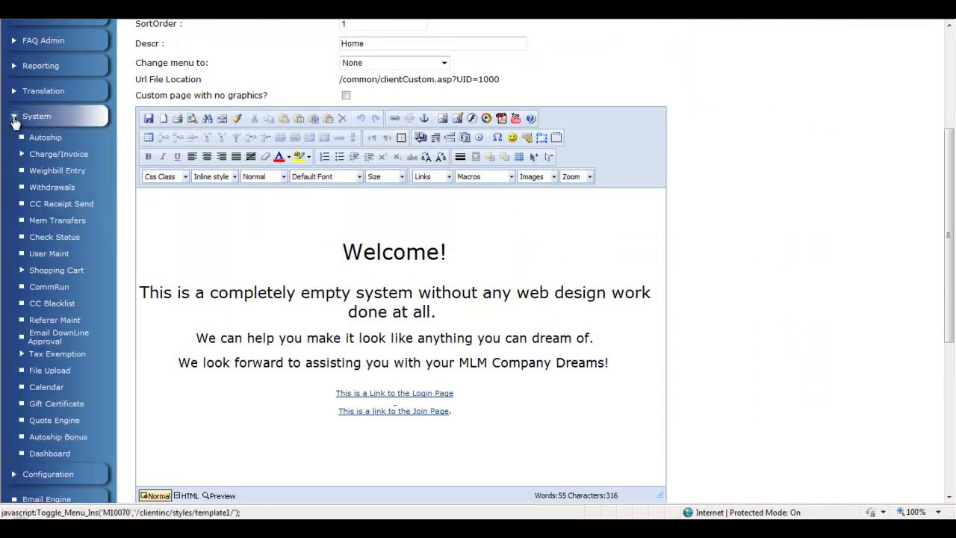
left_click(52, 373)
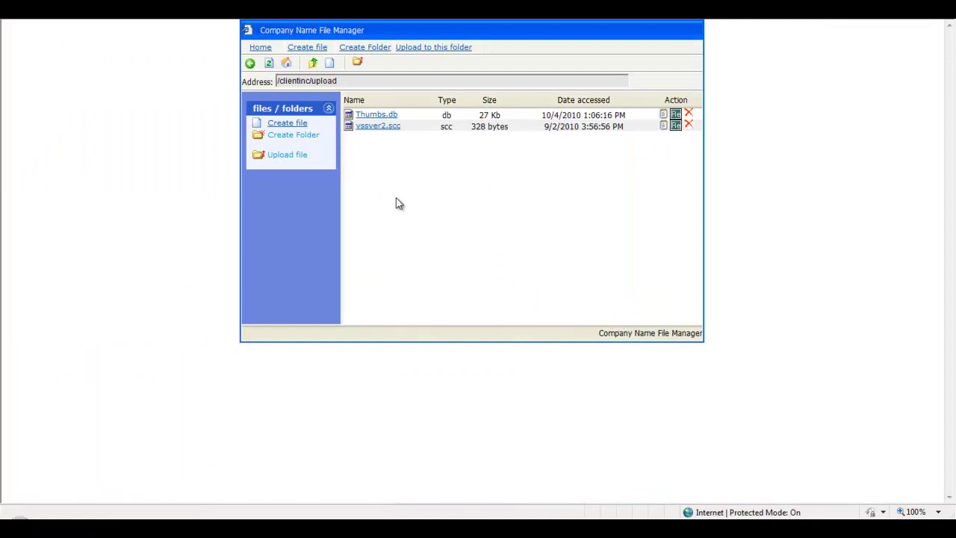
left_click(342, 81)
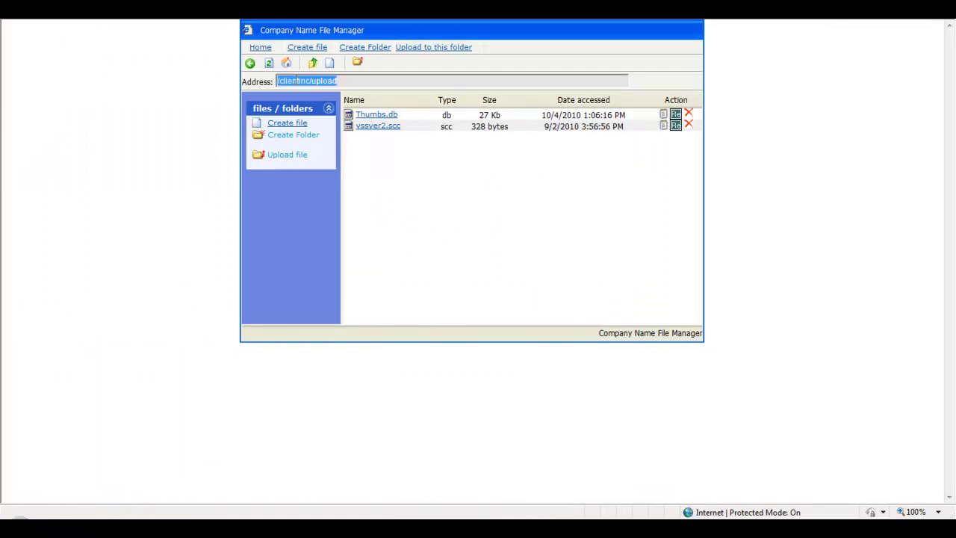
left_click(402, 202)
Create a new folder named images inside /clientinc/upload.
left_click(314, 136)
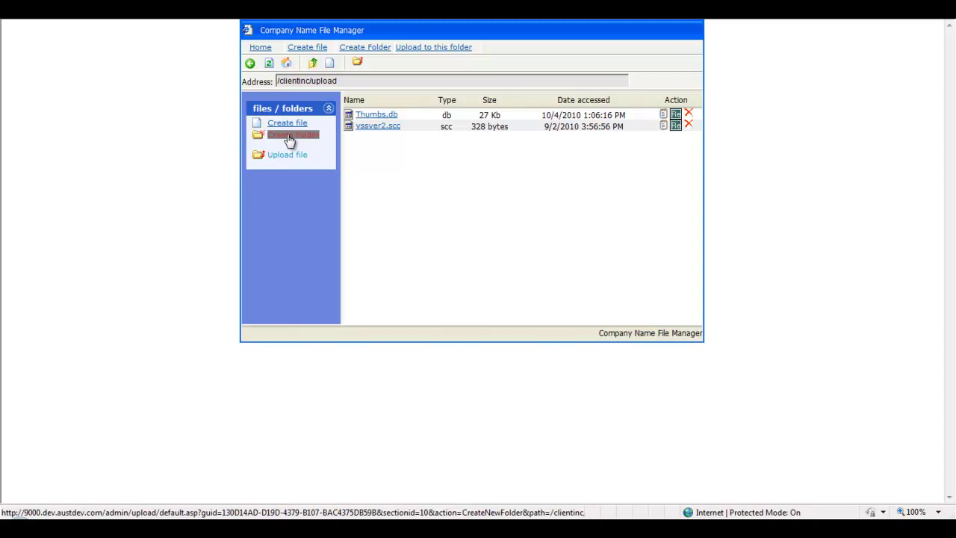
left_click(290, 141)
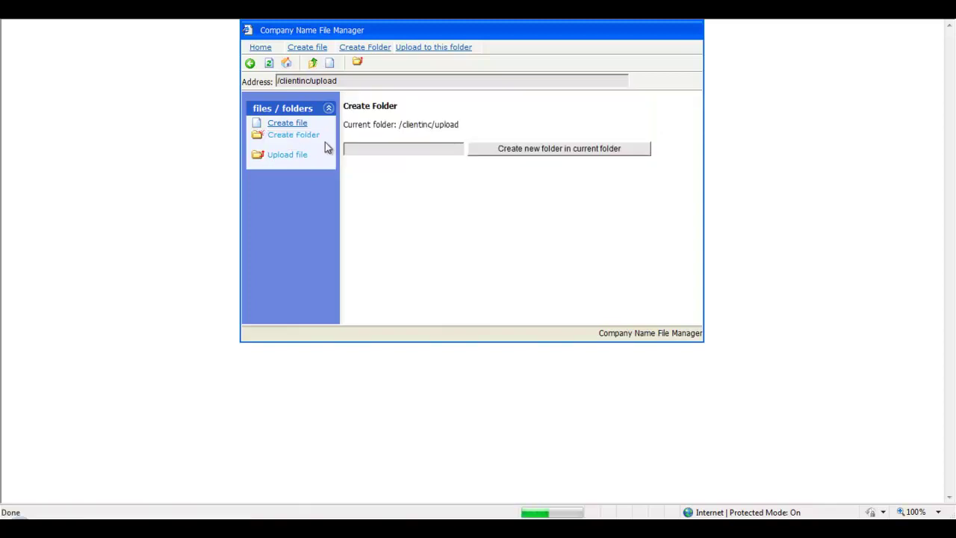
left_click(364, 150)
type("images")
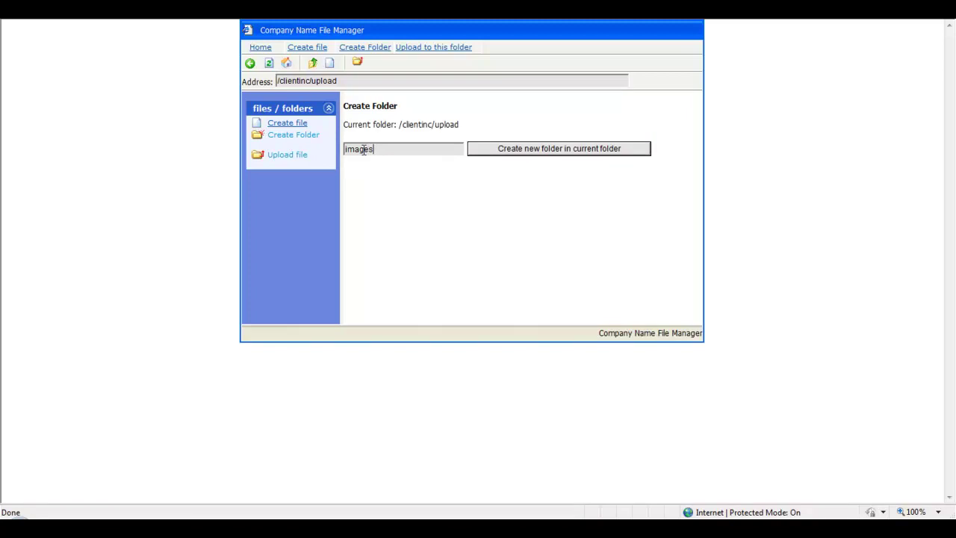
left_click(551, 149)
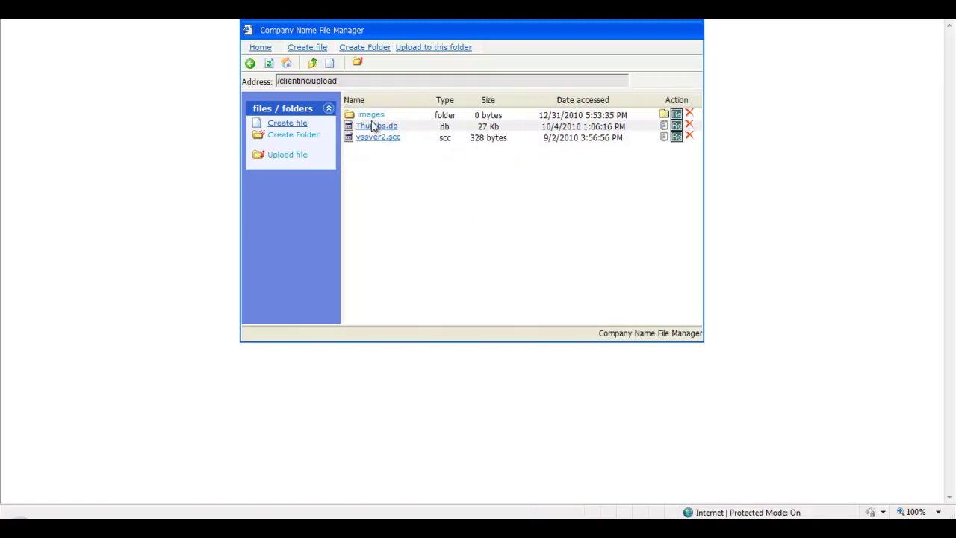
Start a file upload in the images folder and choose Join from the 1demo pictures folder as the first file.
left_click(372, 116)
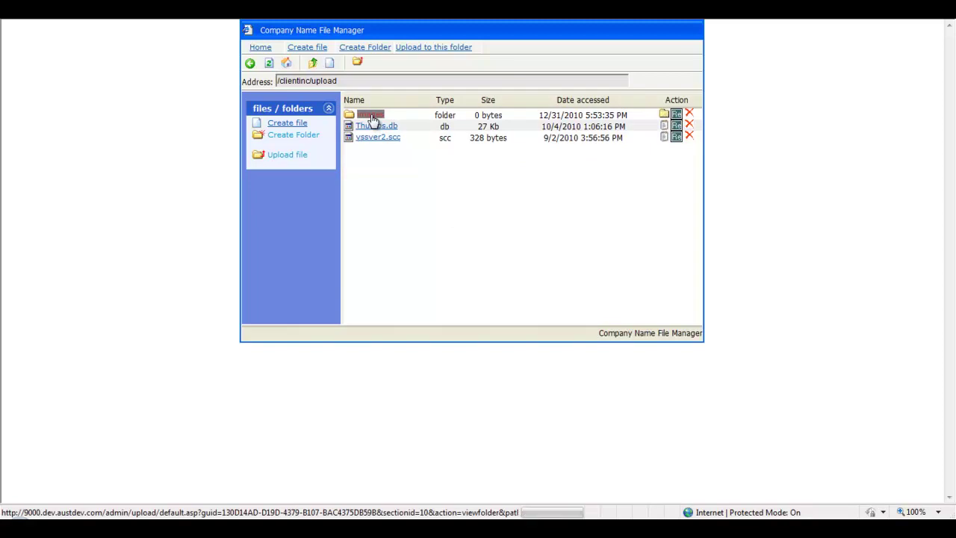
left_click(291, 159)
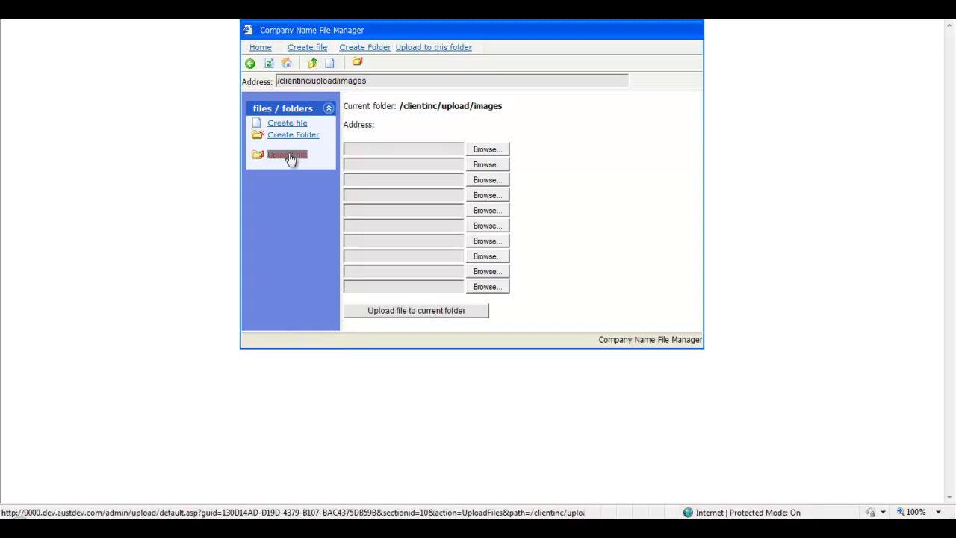
left_click(489, 150)
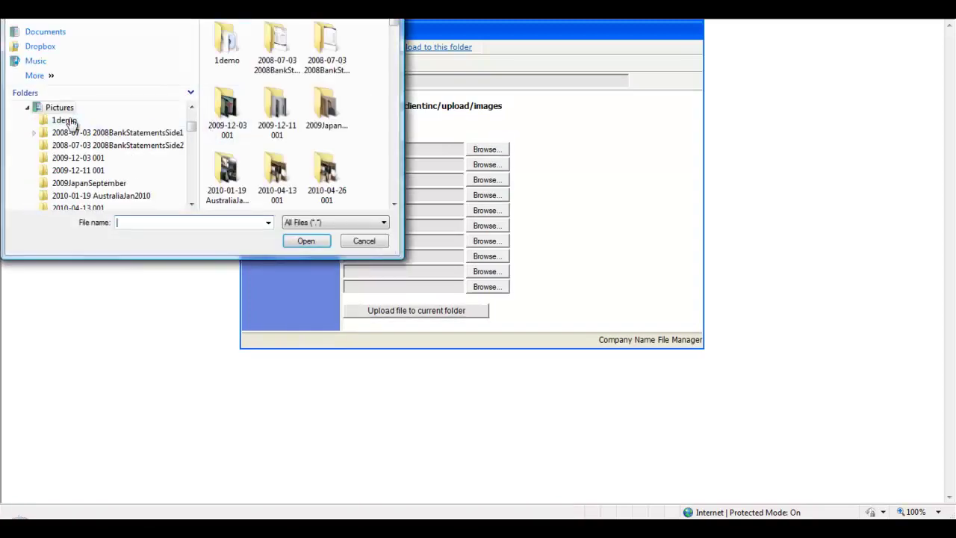
left_click(64, 120)
left_click(232, 46)
left_click(307, 243)
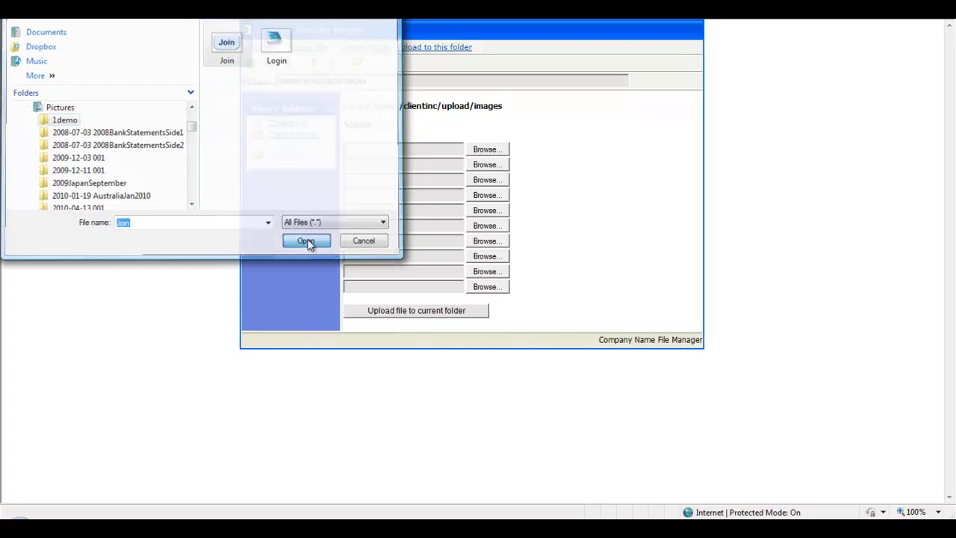
Choose Login as the second file, upload both files to the images folder and highlight the current path reported for Join.jpg.
left_click(482, 165)
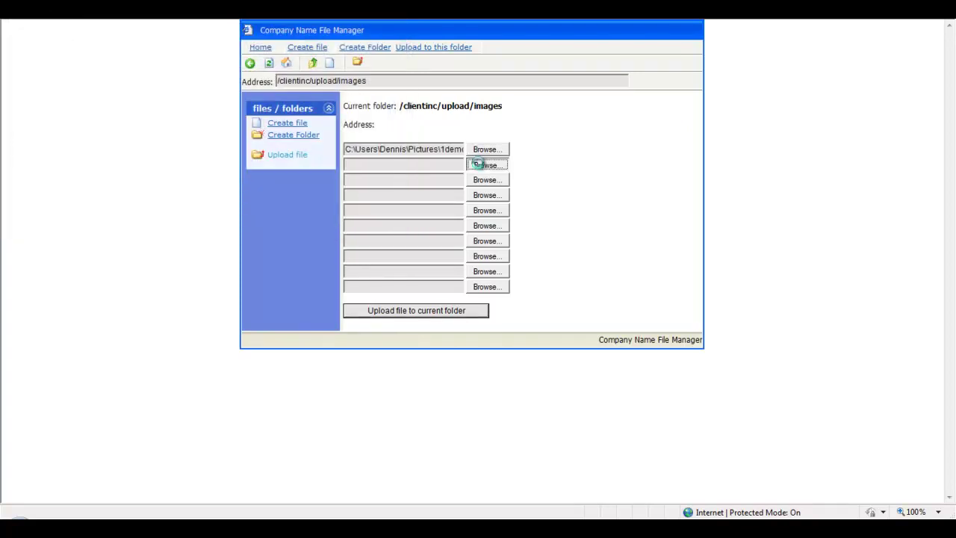
left_click(288, 45)
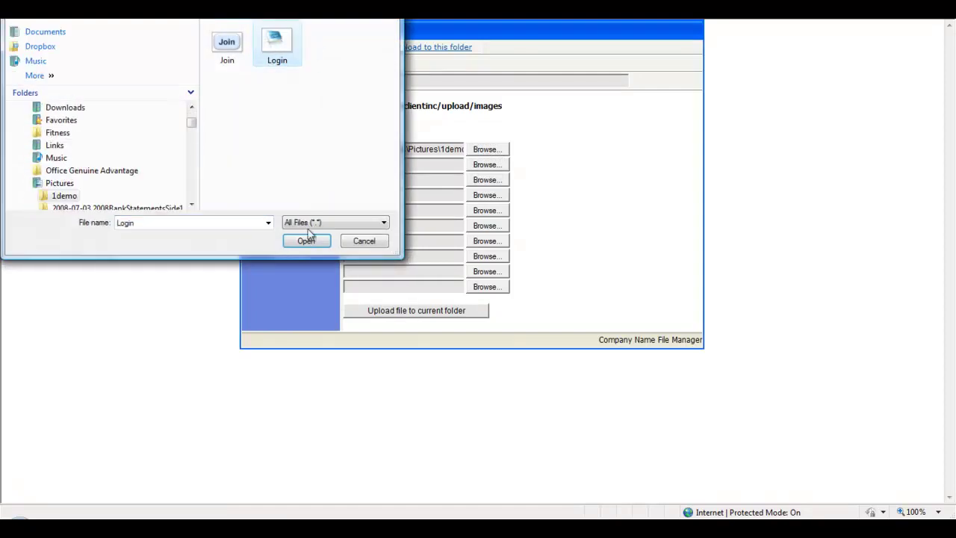
left_click(308, 240)
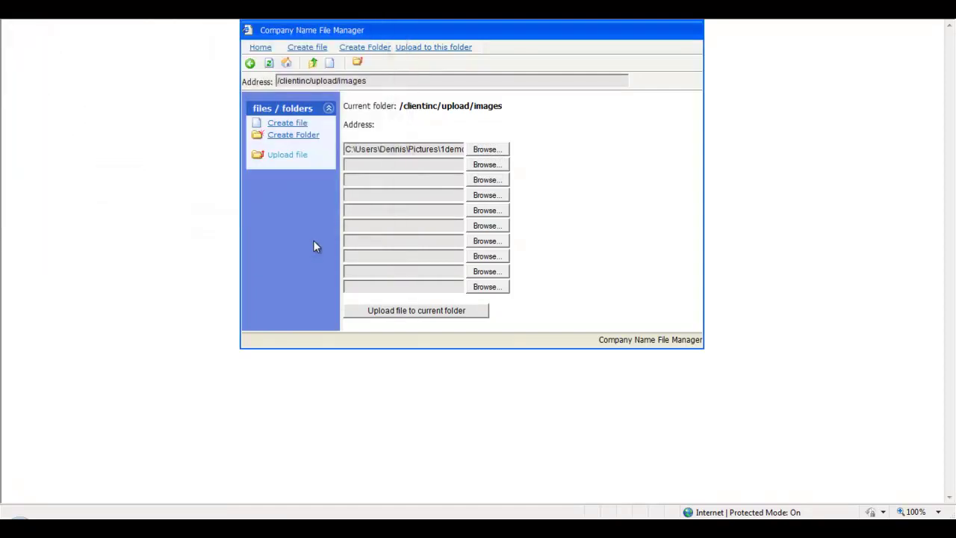
left_click(420, 310)
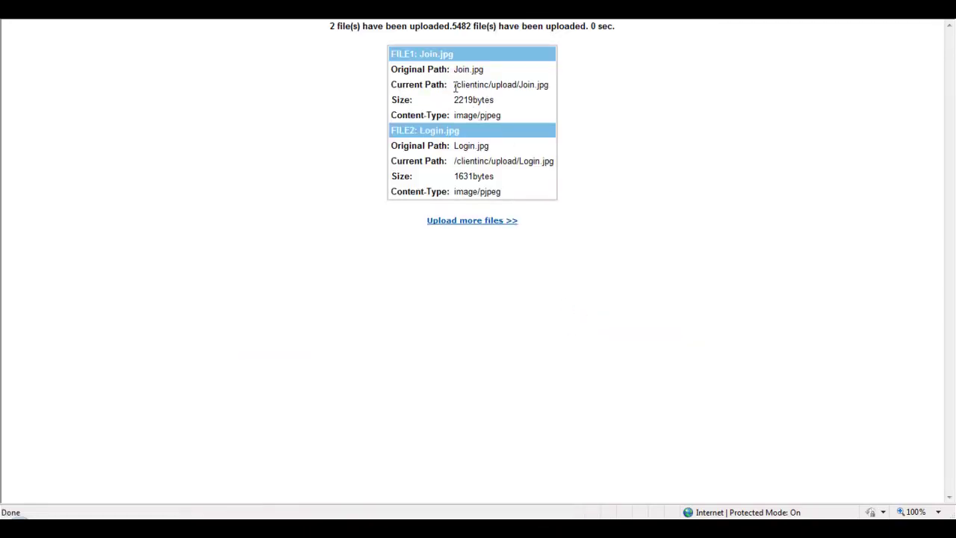
left_click_drag(454, 85, 543, 86)
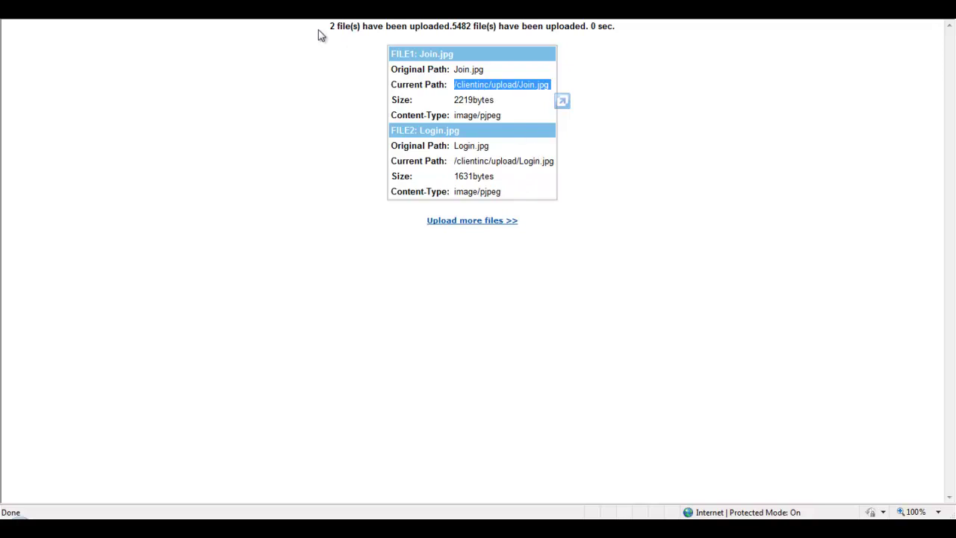
Return to the Home page editor and add a blank paragraph below the Join Page link.
left_click(230, 18)
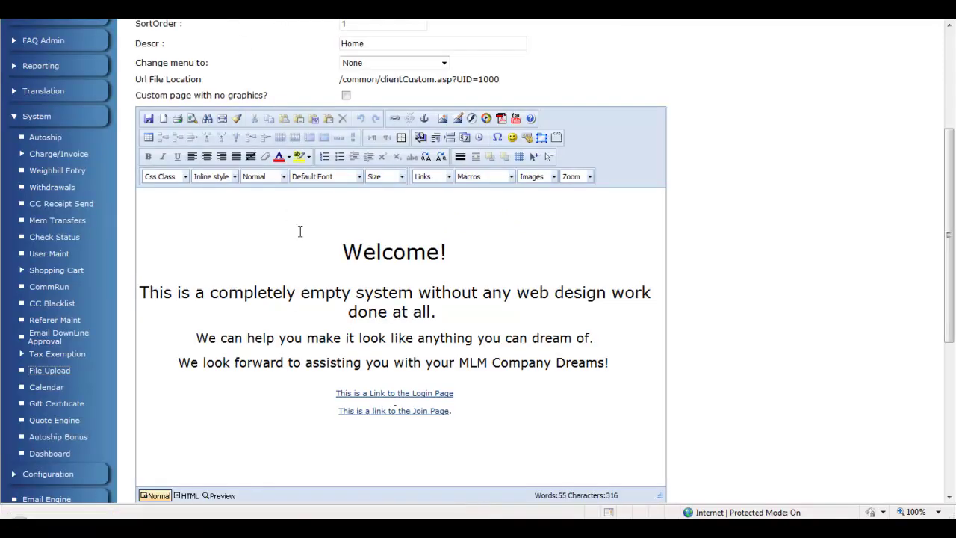
left_click(302, 265)
scroll(305, 255, "down", 1)
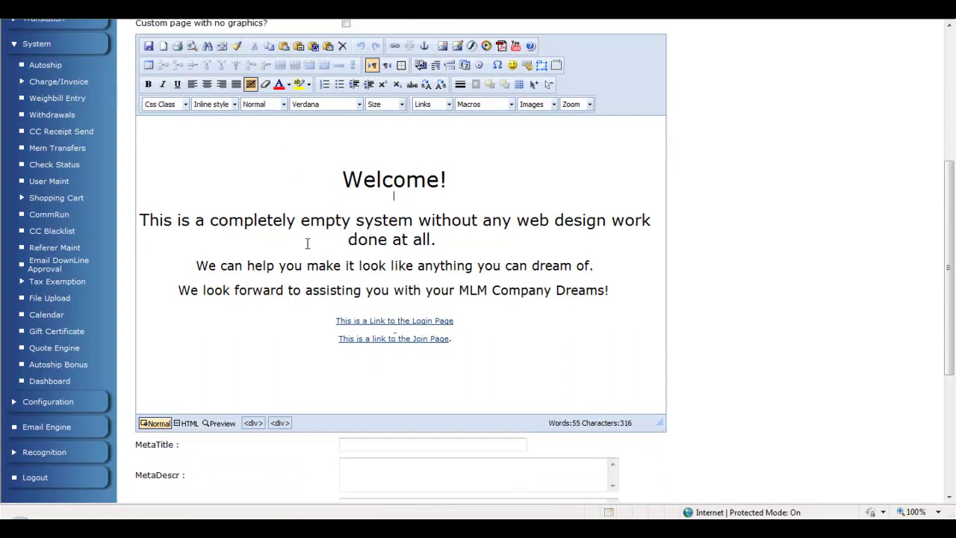
left_click(481, 341)
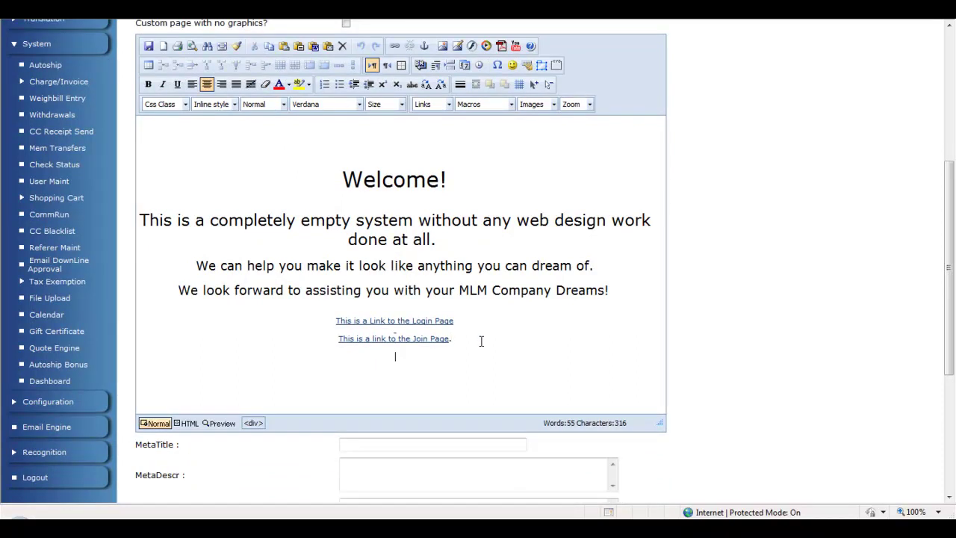
key("Return")
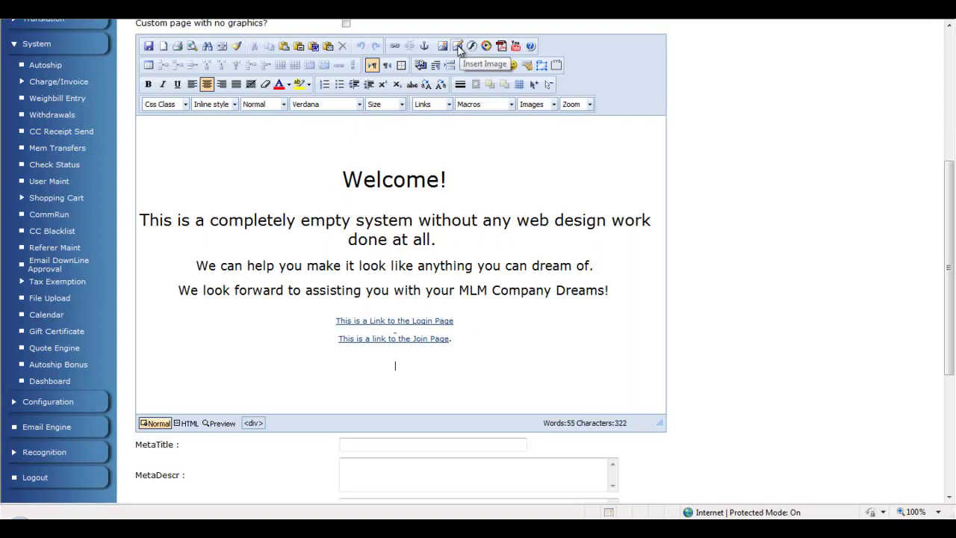
Insert Join.jpg from the images folder into the Home page content and move the image below the Join Page link.
left_click(459, 46)
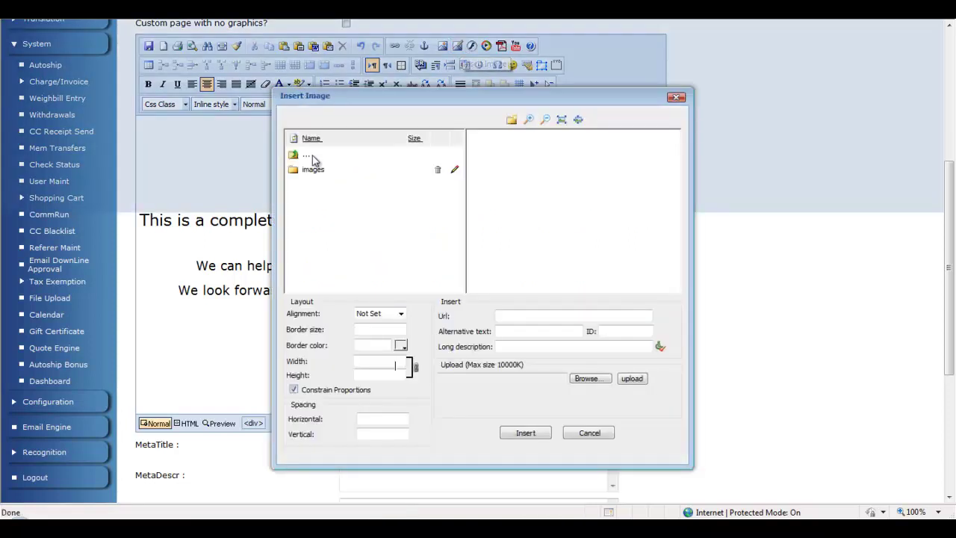
left_click(313, 171)
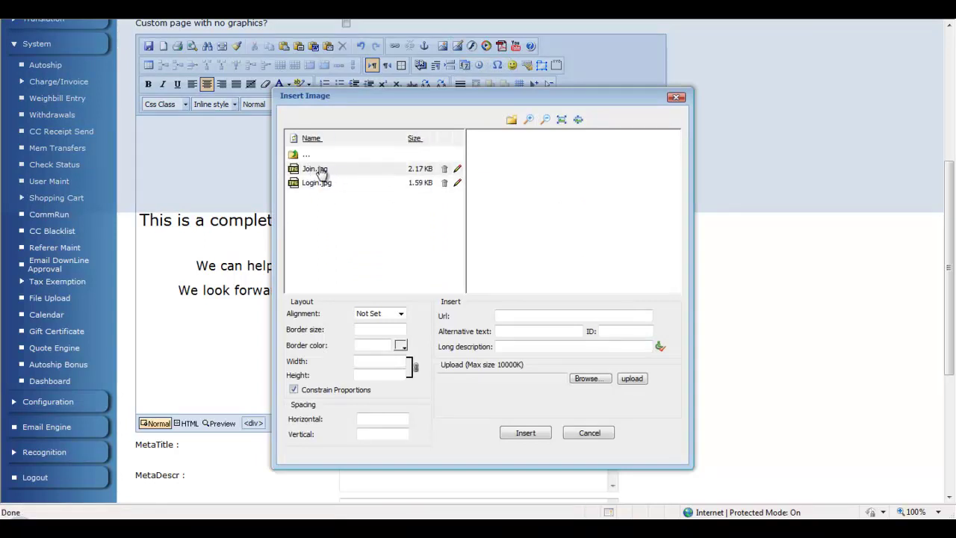
left_click(320, 171)
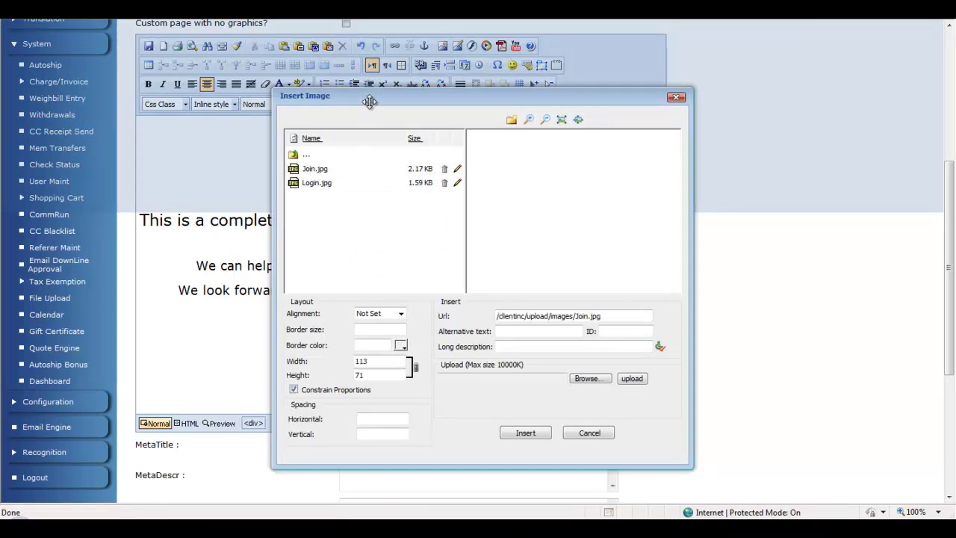
left_click_drag(370, 99, 296, 108)
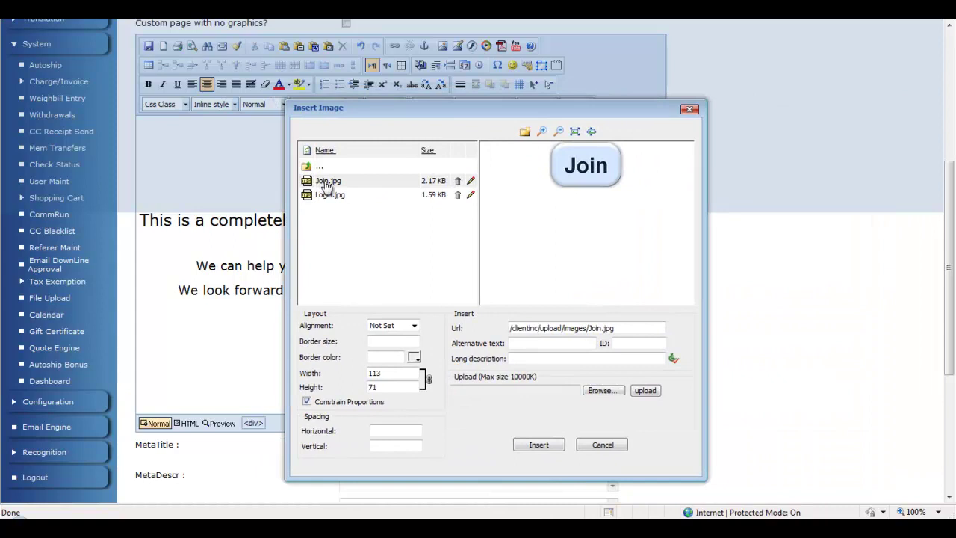
left_click(539, 445)
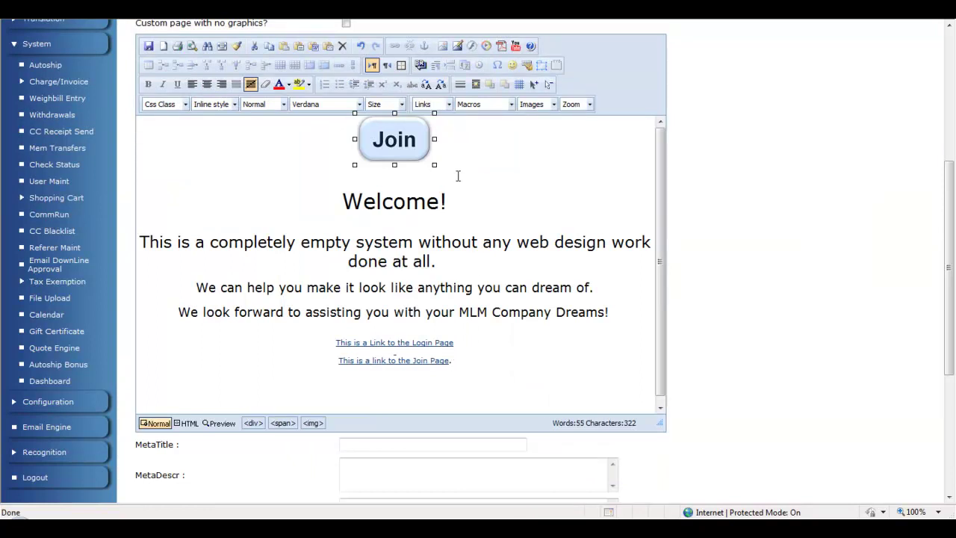
left_click(377, 293)
left_click_drag(395, 140, 348, 400)
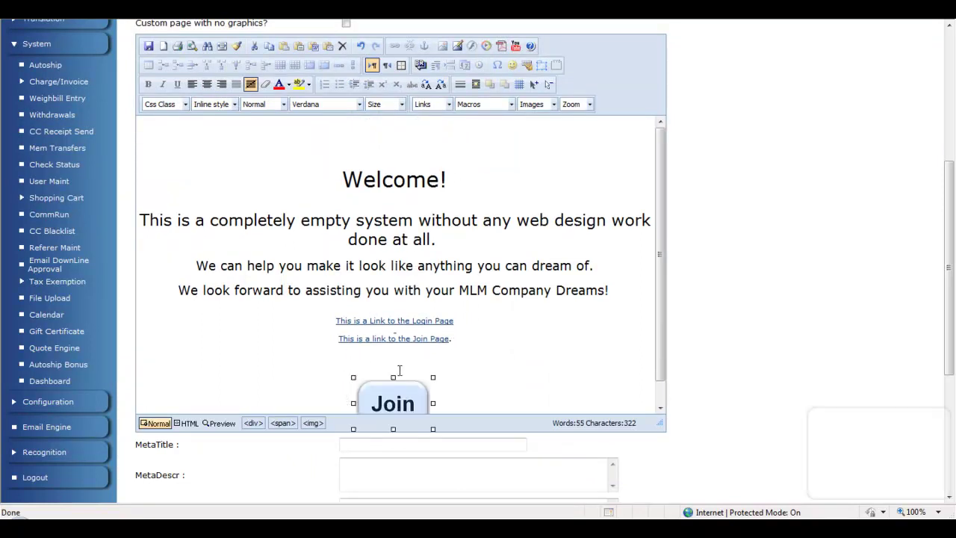
Insert Login.jpg from the images folder into the Home page content.
left_click(473, 390)
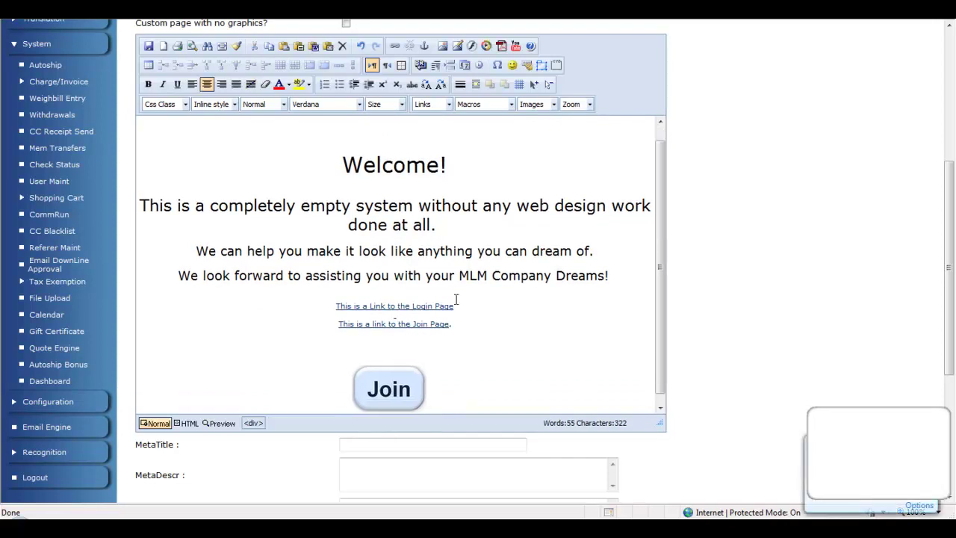
left_click(458, 46)
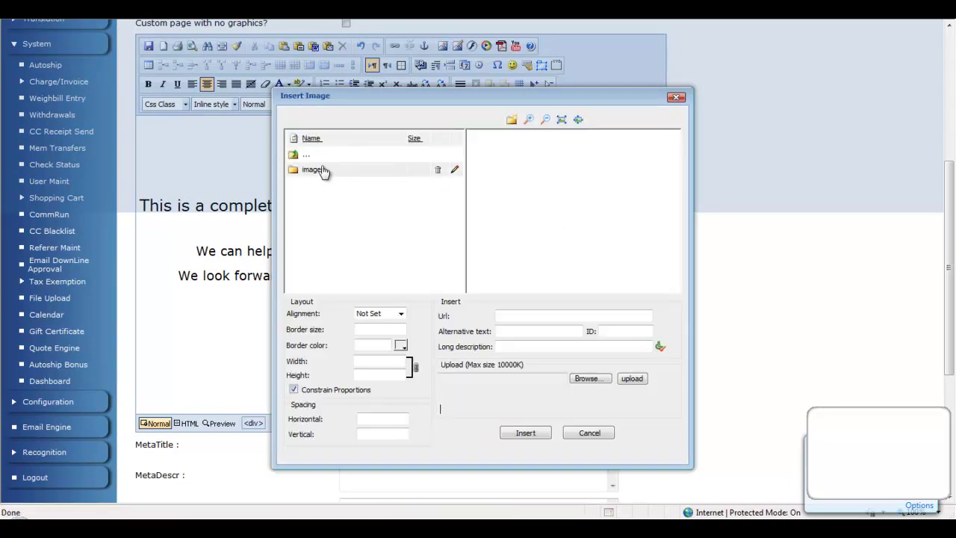
double_click(315, 169)
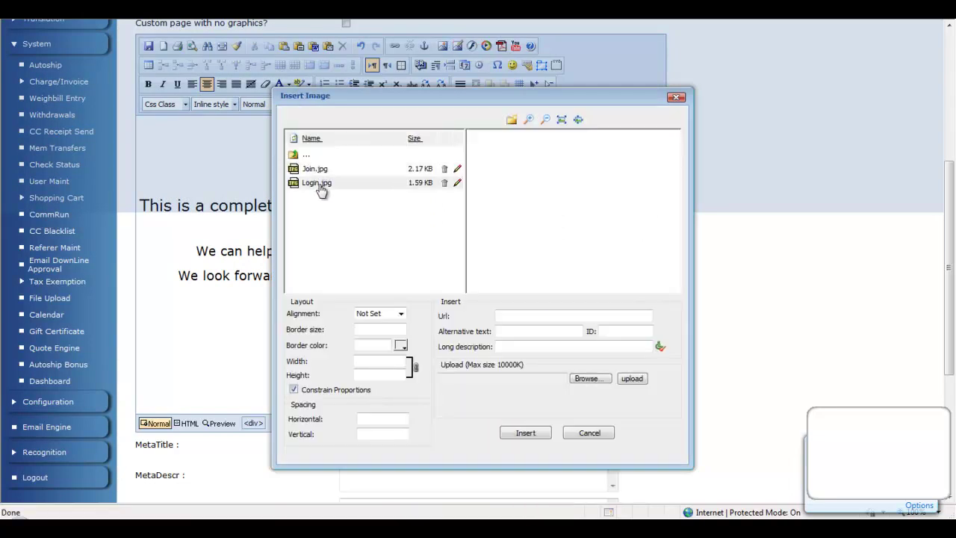
left_click(317, 183)
left_click(526, 434)
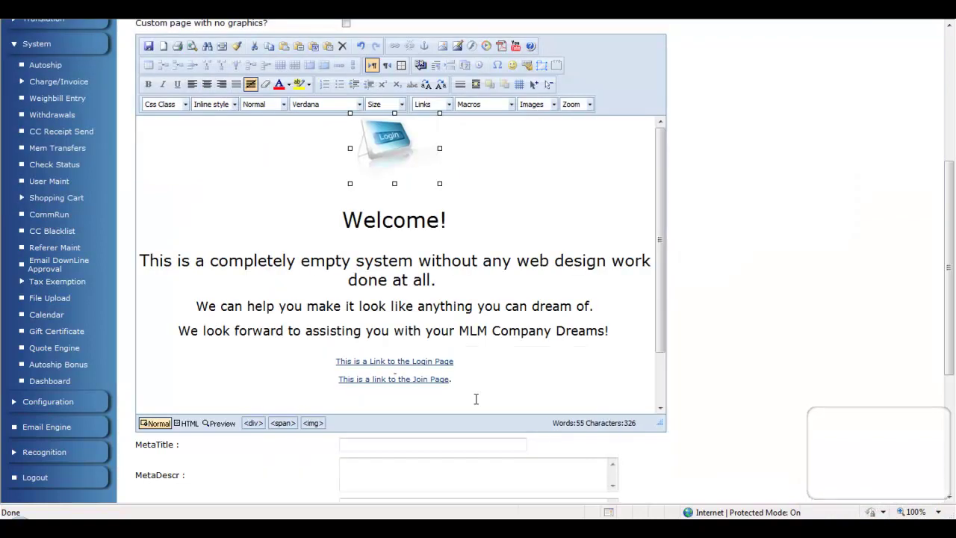
Move the Login image beside the Join image, on its right, and add blank spaces between the two.
left_click_drag(395, 141, 520, 398)
scroll(494, 342, "down", 6)
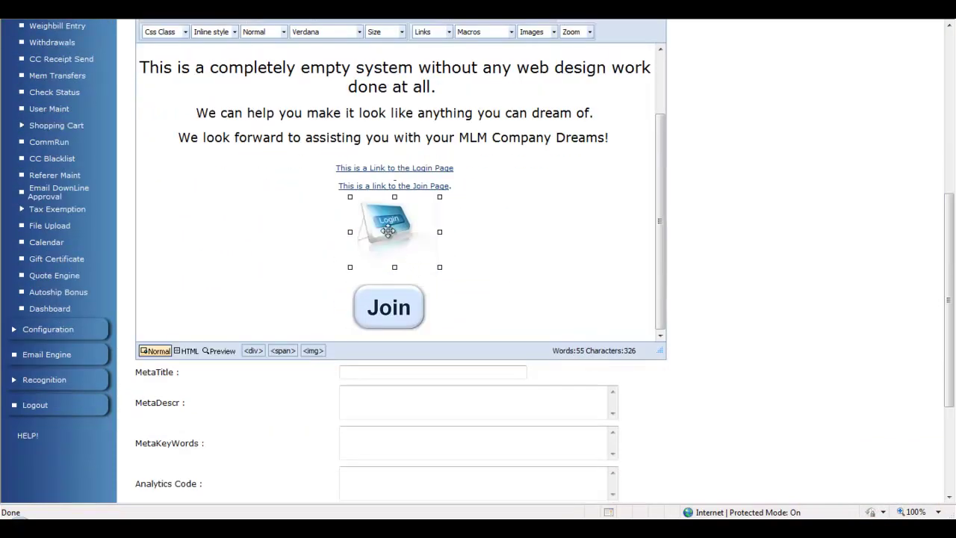
left_click_drag(508, 321, 506, 314)
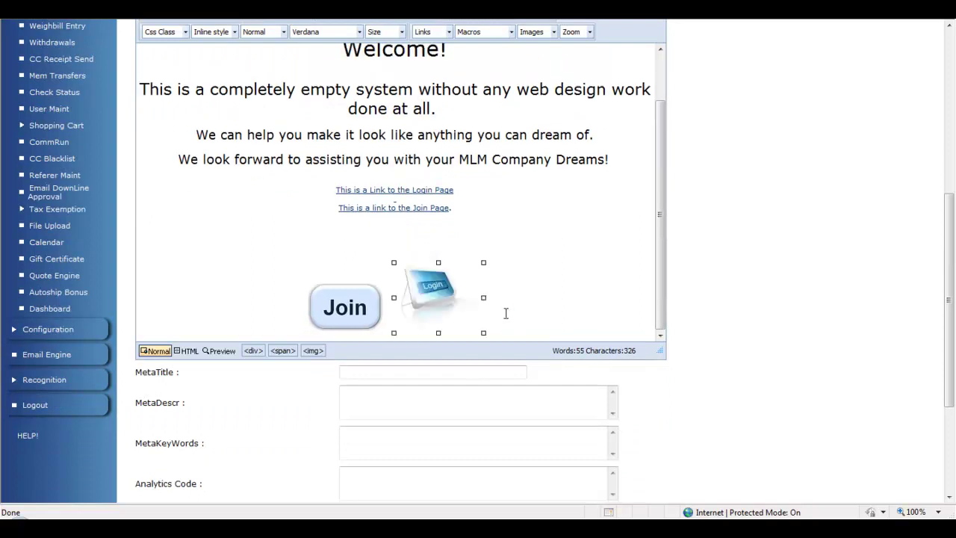
left_click(384, 308)
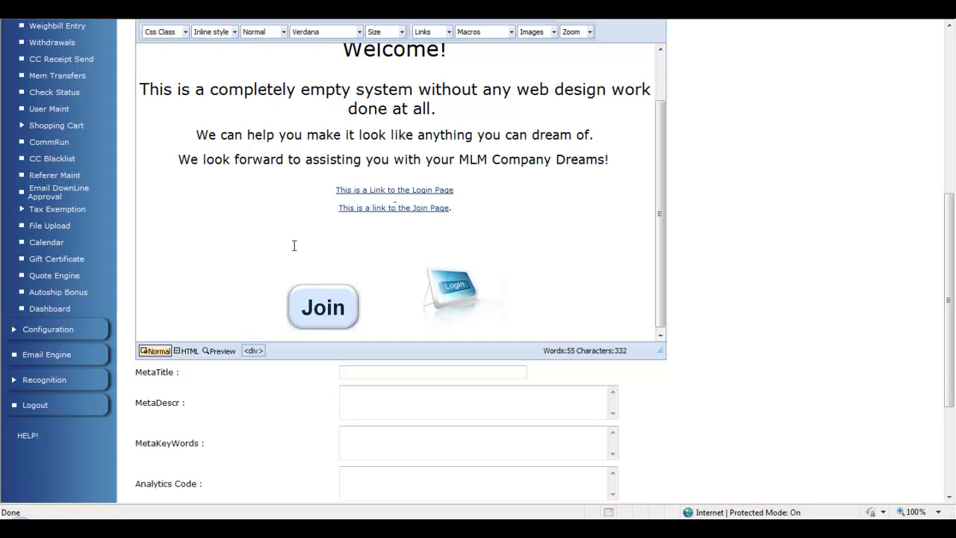
Hyperlink the Join image to the URL /[username]/join.
scroll(327, 280, "up", 1)
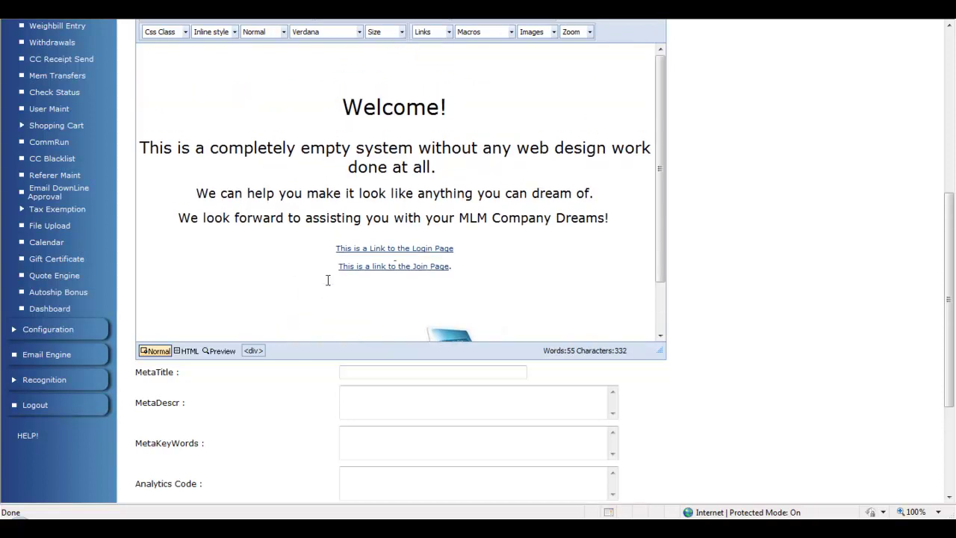
scroll(328, 280, "up", 2)
scroll(327, 280, "down", 2)
left_click(326, 398)
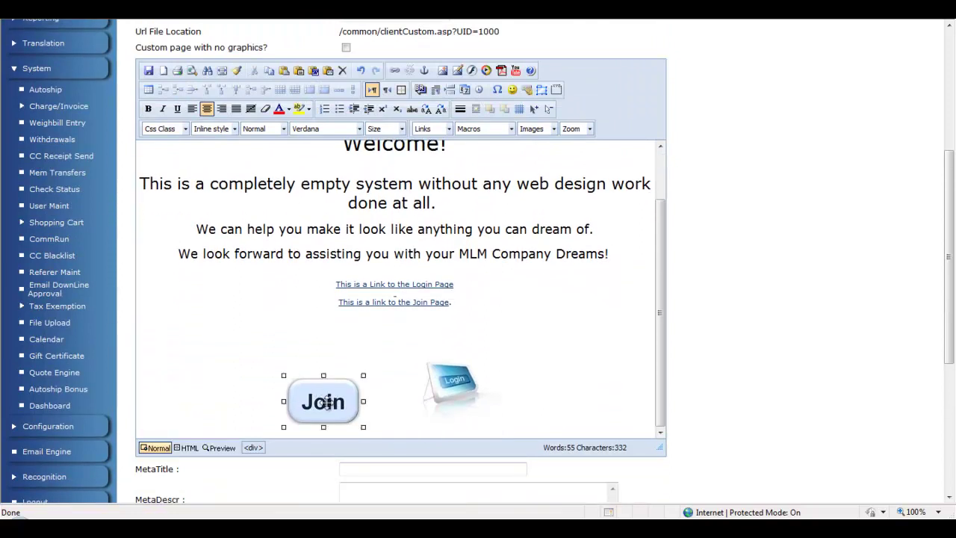
left_click(394, 71)
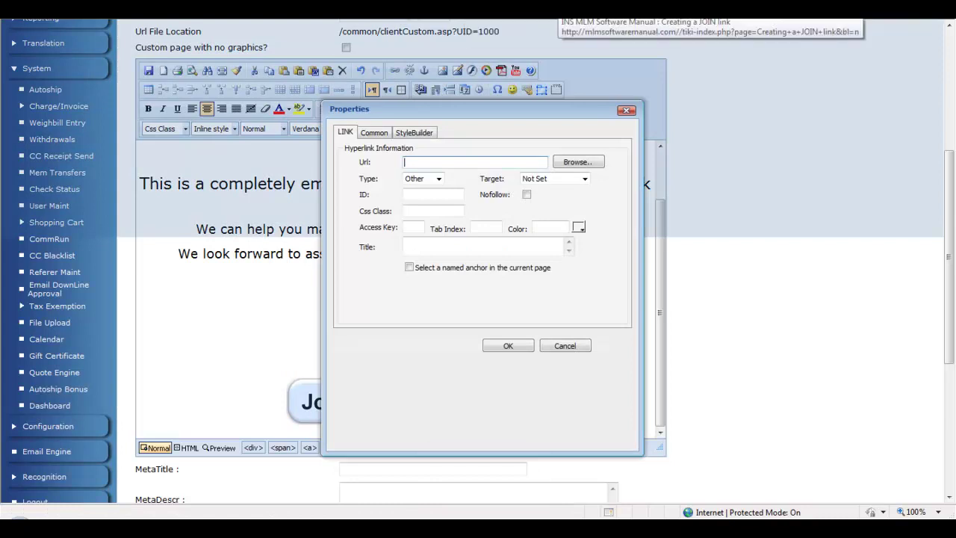
left_click(598, 9)
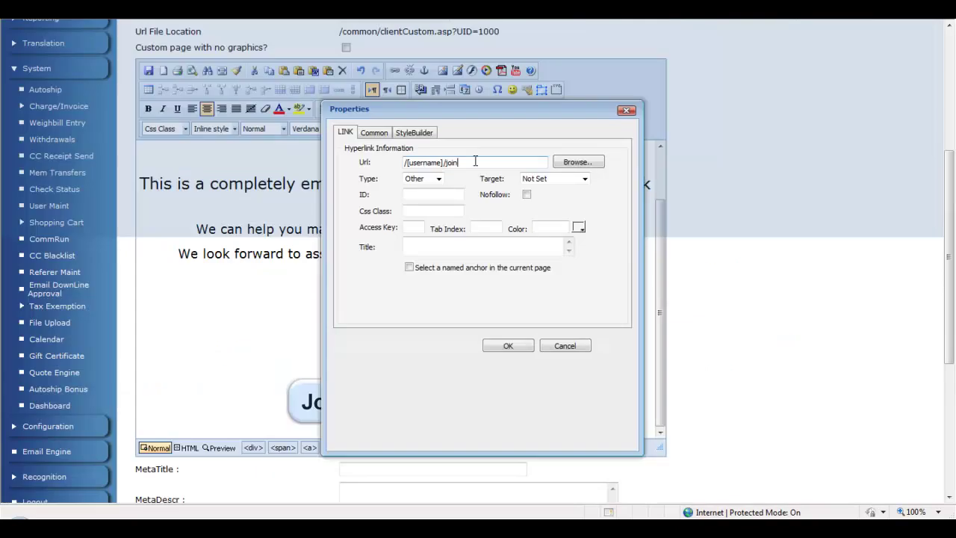
left_click(508, 346)
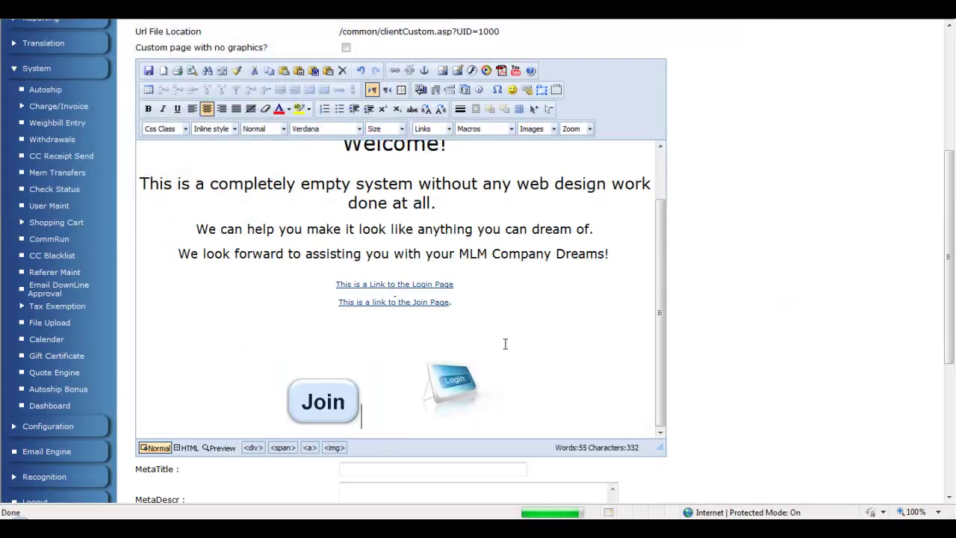
Hyperlink the Login image to the members login URL copied from the wiki manual, ending in default.asp?SectionID=1&guid=[guid].
left_click(456, 385)
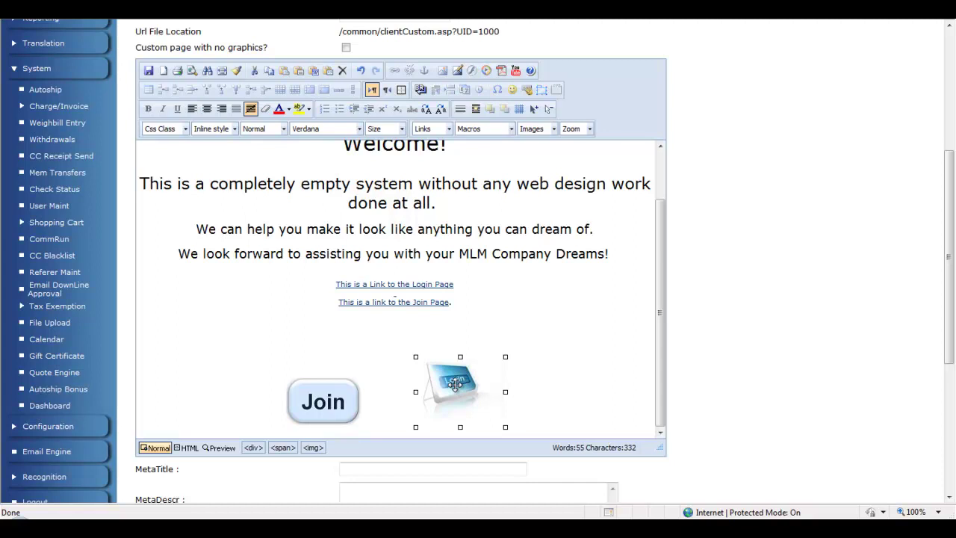
left_click(394, 71)
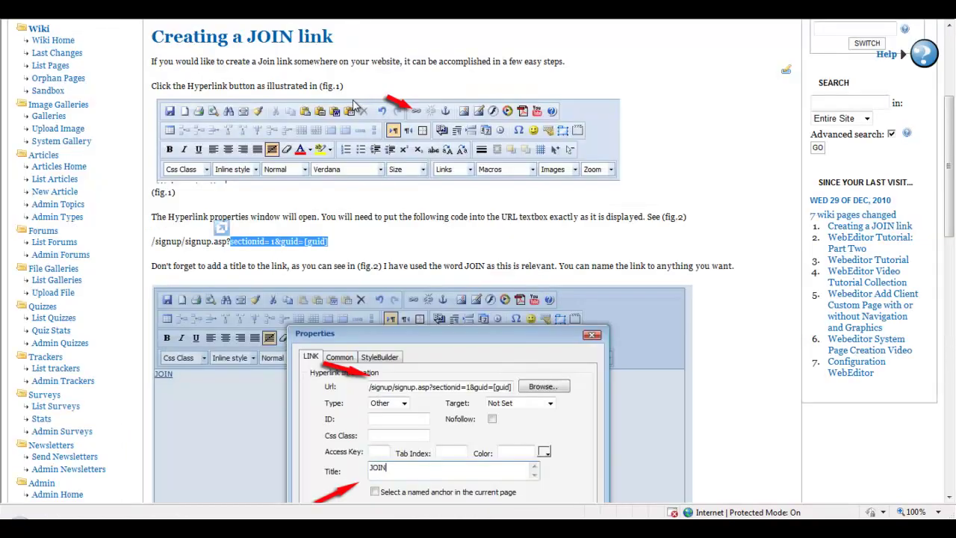
scroll(363, 109, "down", 2)
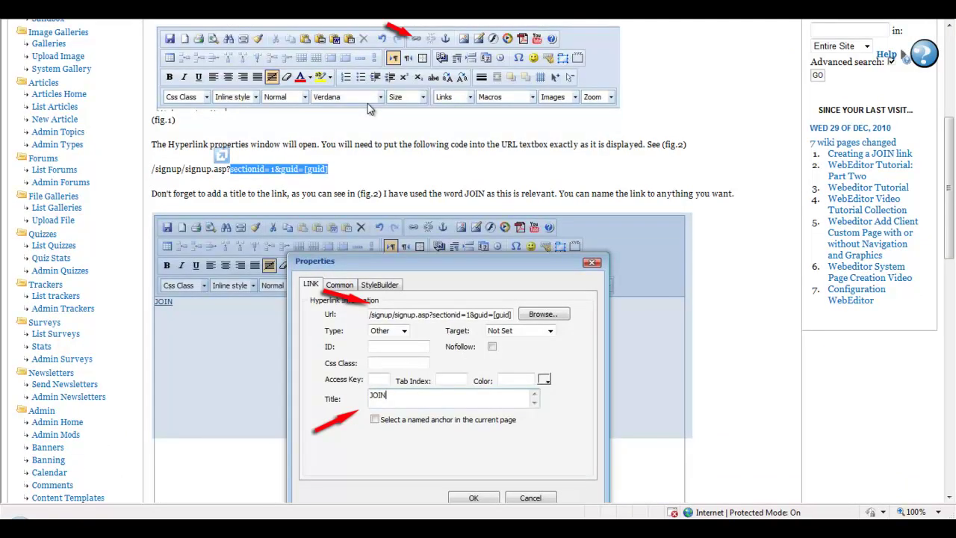
scroll(320, 290, "down", 8)
left_click_drag(346, 279, 153, 279)
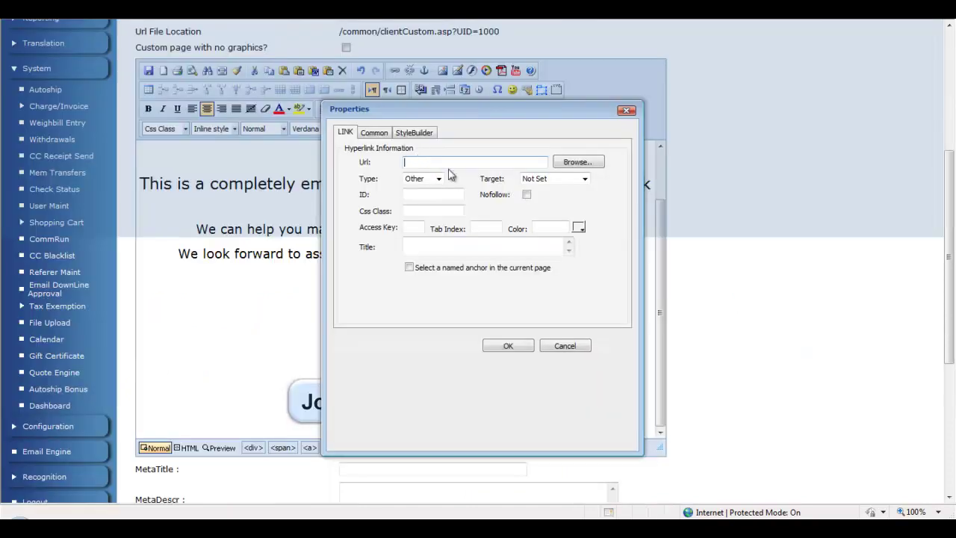
key("ctrl+v")
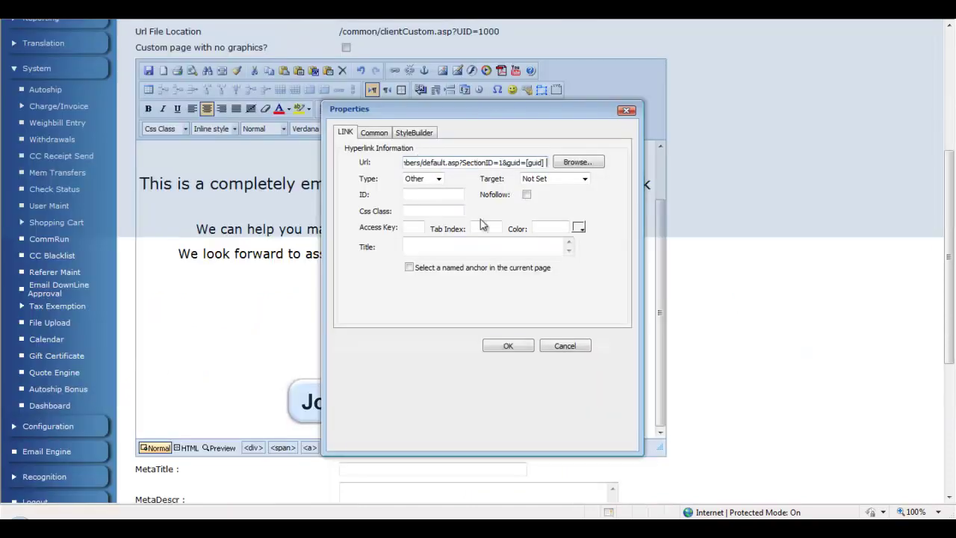
left_click(510, 346)
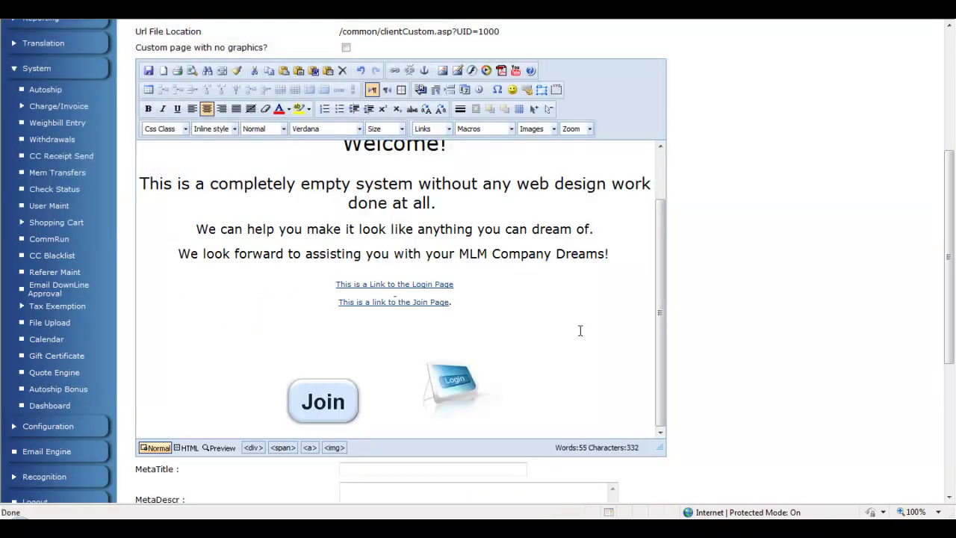
Save the edited Home page with its linked Join and Login images.
scroll(581, 331, "down", 3)
scroll(563, 333, "down", 2)
left_click(150, 407)
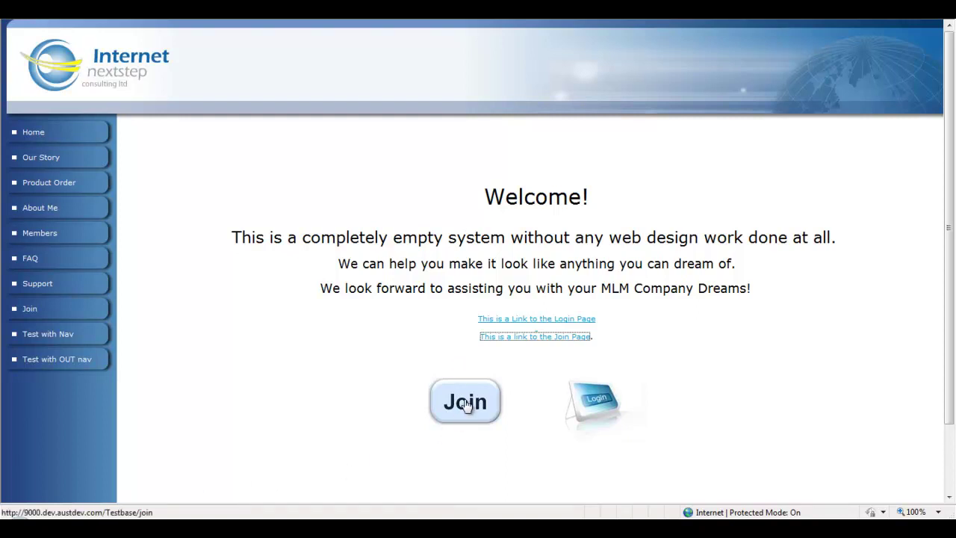
Test the Join image link on the live Home page, return to that page and test the Login image link.
left_click(466, 405)
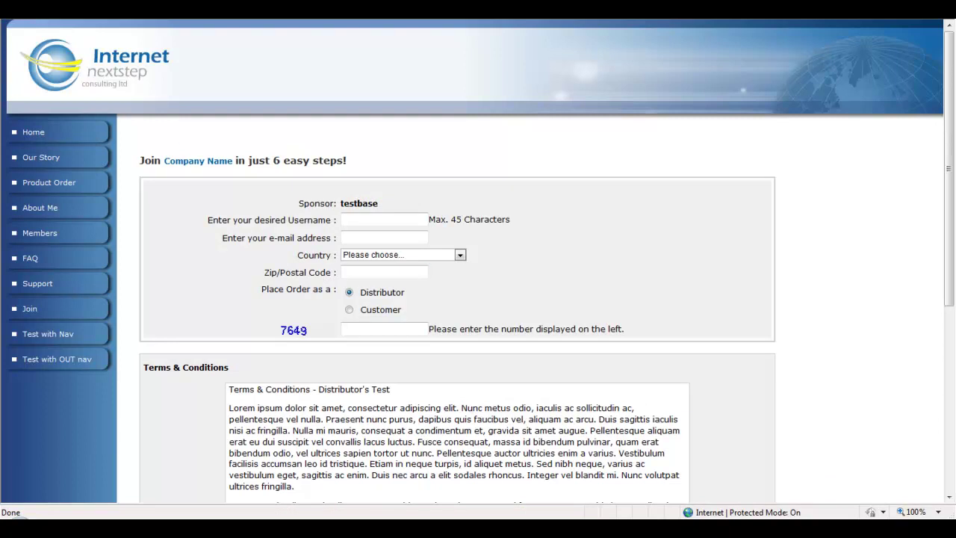
key("BackSpace")
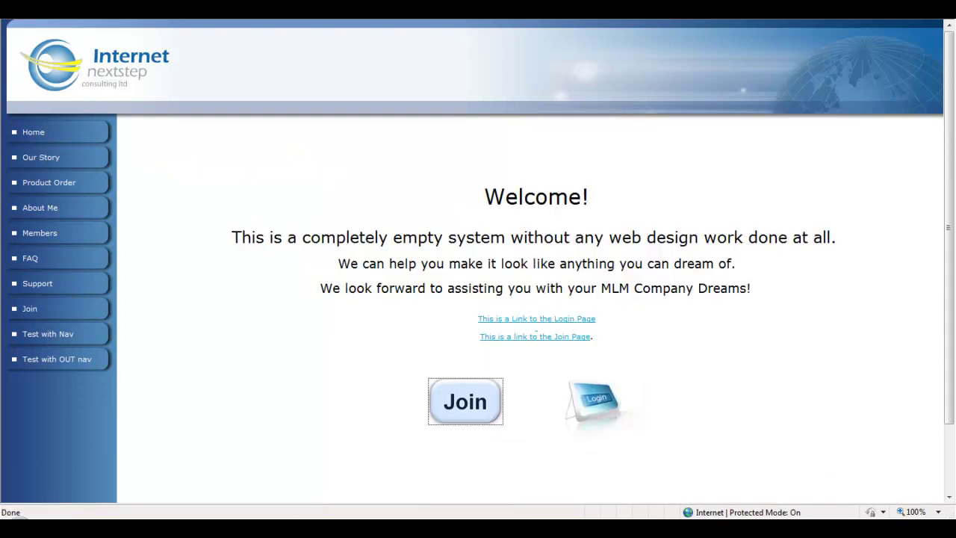
left_click(602, 406)
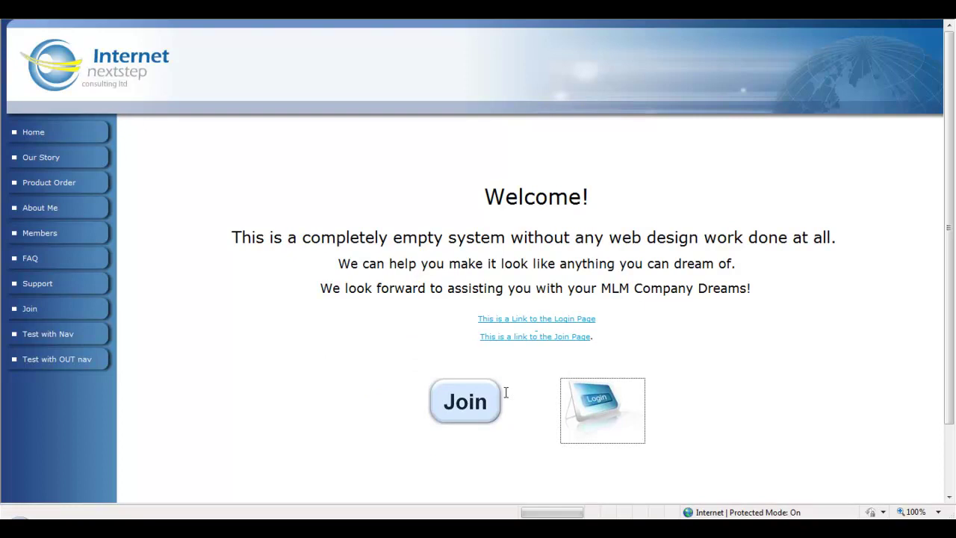